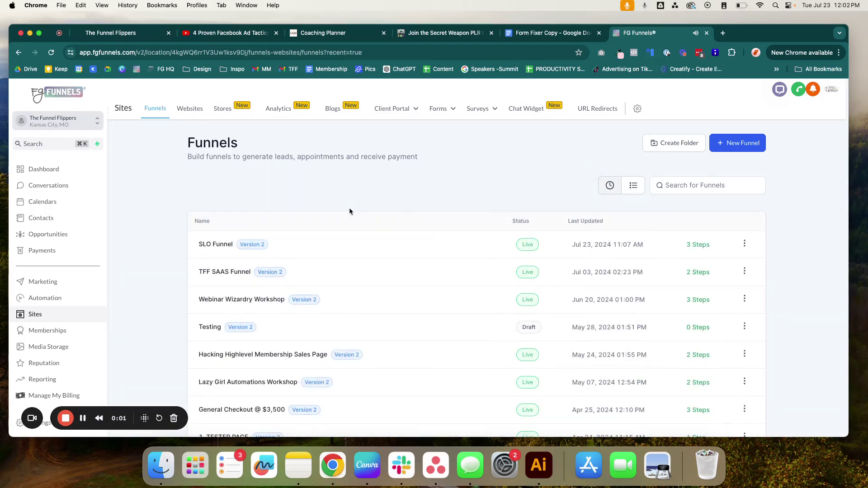
Open the SLO Funnel to view its $7 automations and $12 Custom Fonts Masterclass products
left_click(223, 244)
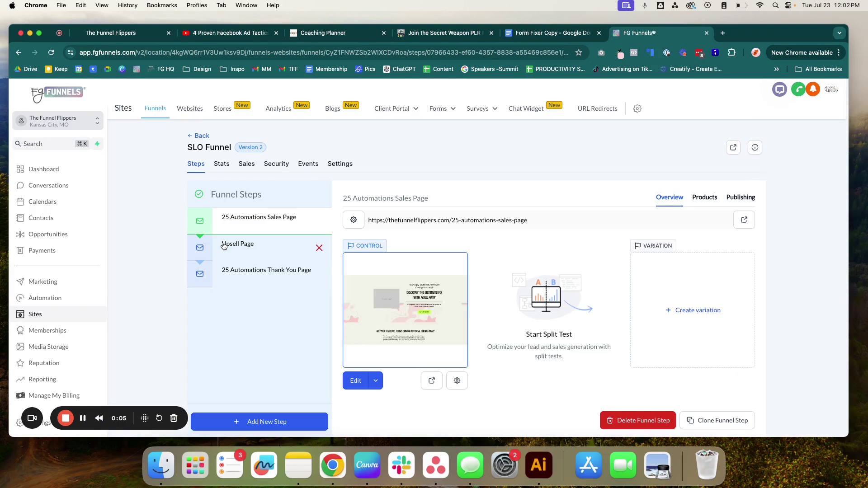
scroll(640, 185, "down", 1)
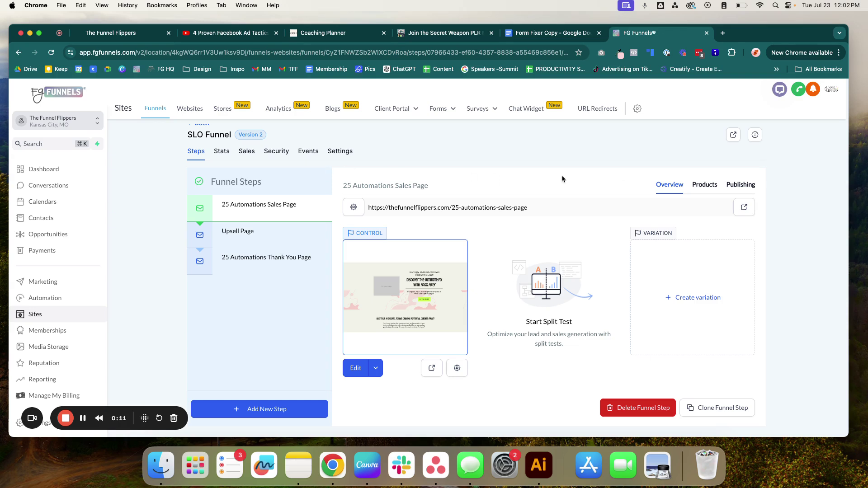
scroll(246, 199, "up", 1)
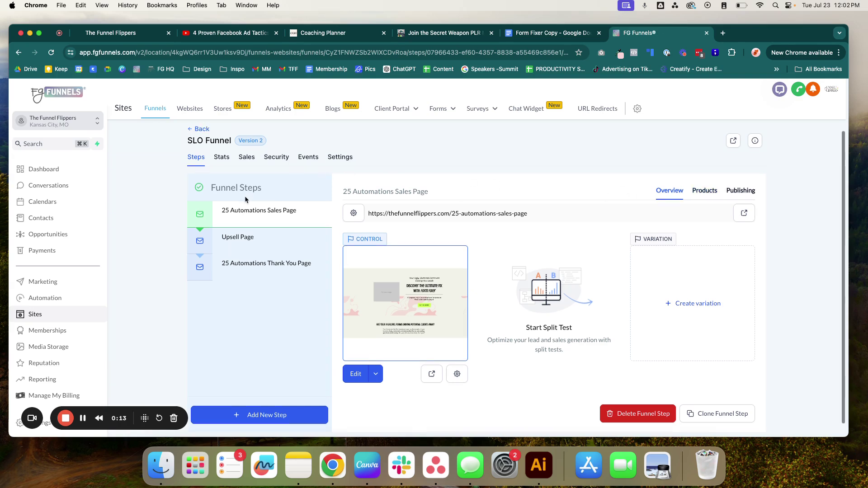
left_click(704, 190)
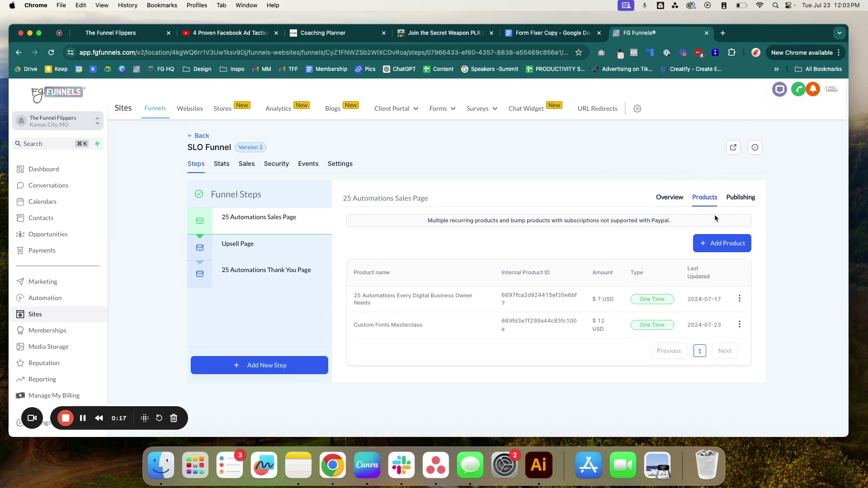
left_click(720, 247)
scroll(601, 290, "down", 1)
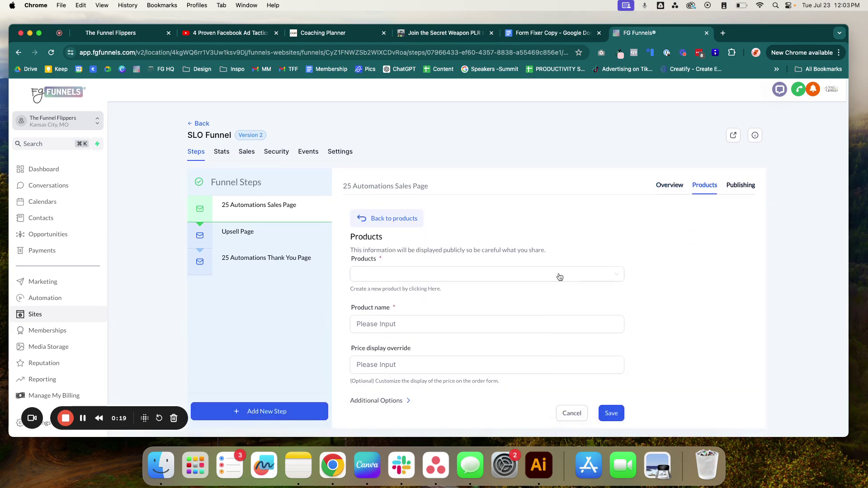
left_click(421, 267)
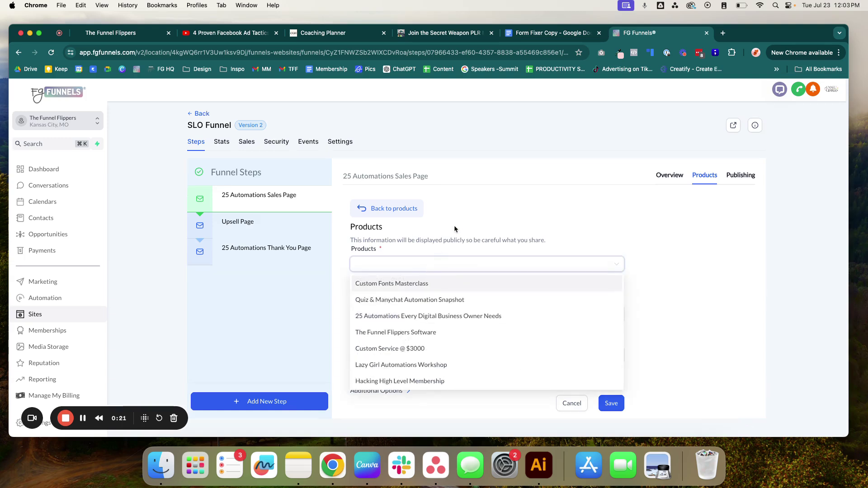
left_click(423, 265)
left_click_drag(350, 280, 445, 283)
left_click(469, 291)
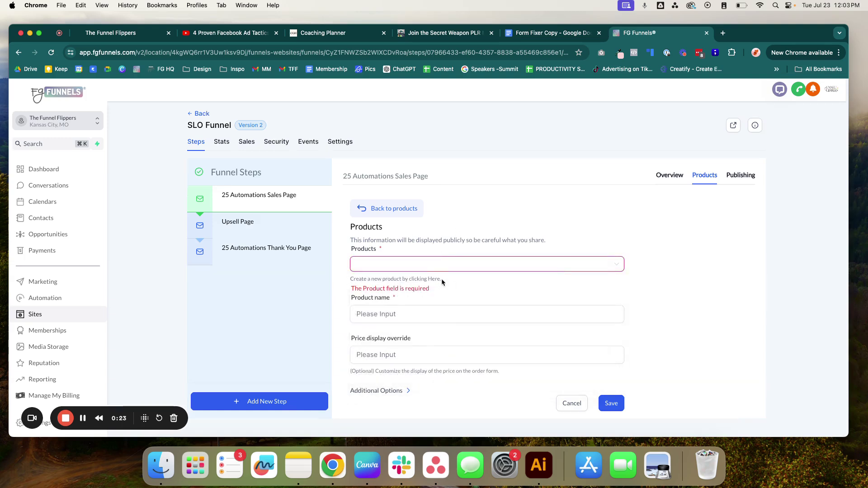
left_click(572, 406)
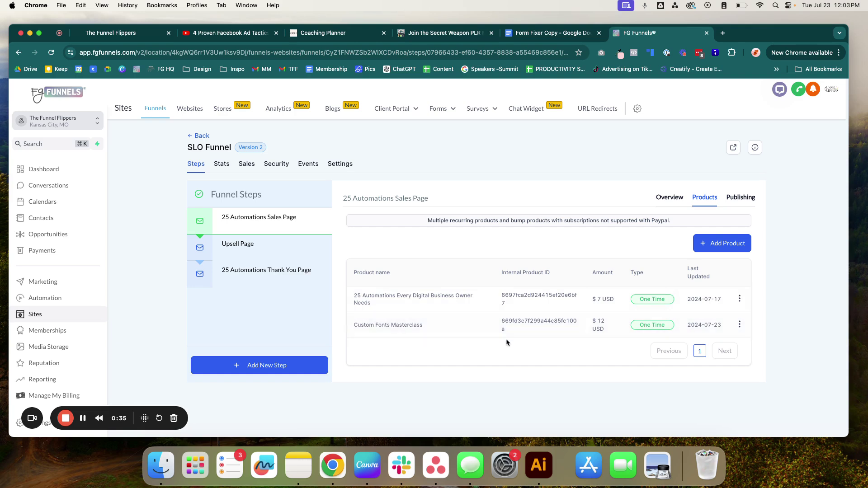
Open the Custom Fonts Masterclass product for editing, keeping it as the selected product
left_click_drag(352, 292, 759, 306)
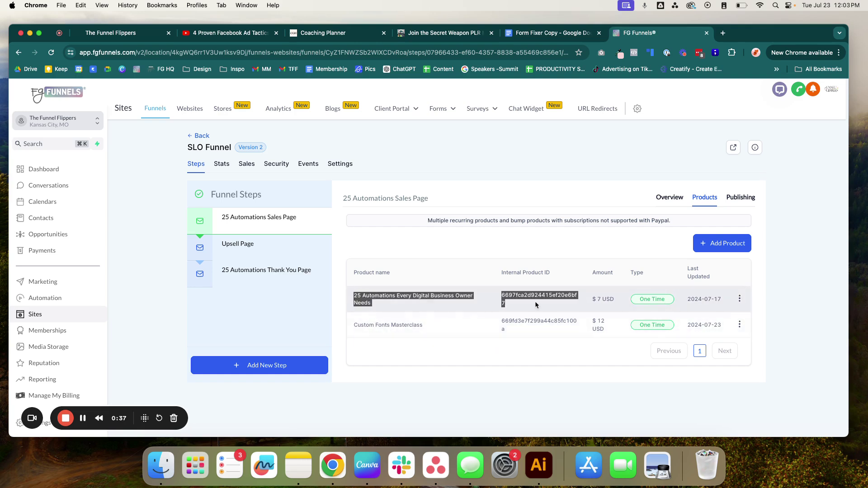
left_click(759, 305)
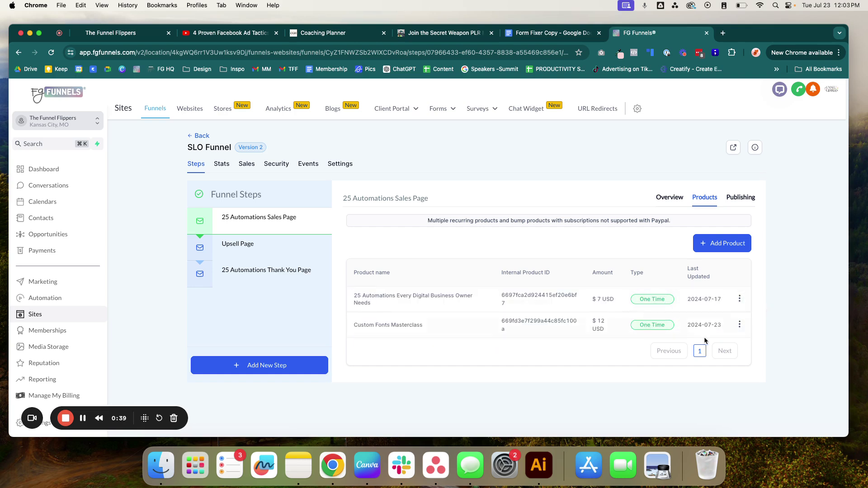
left_click(739, 324)
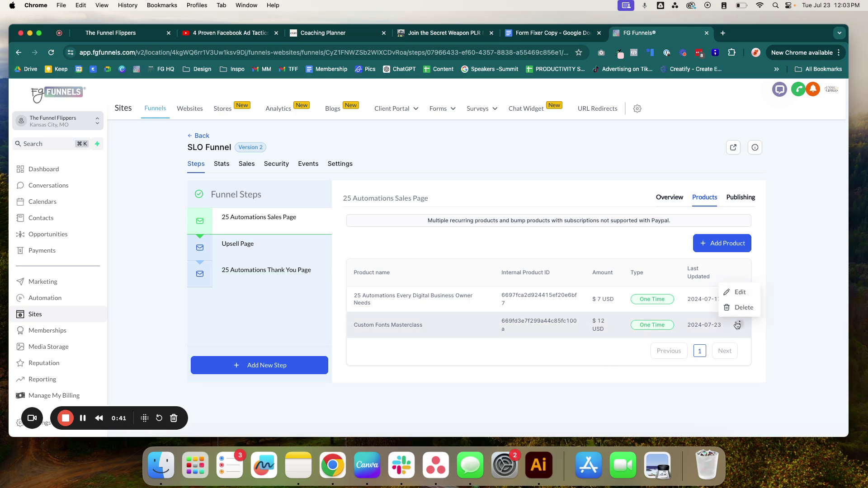
left_click(737, 291)
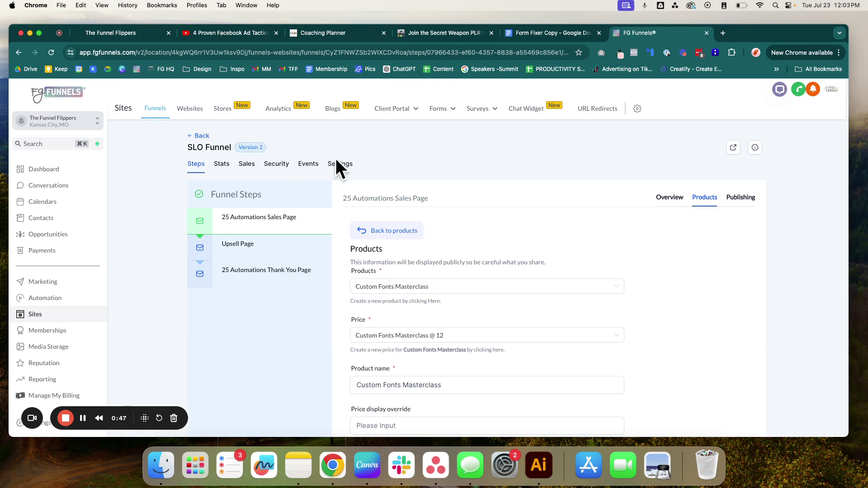
scroll(660, 248, "down", 2)
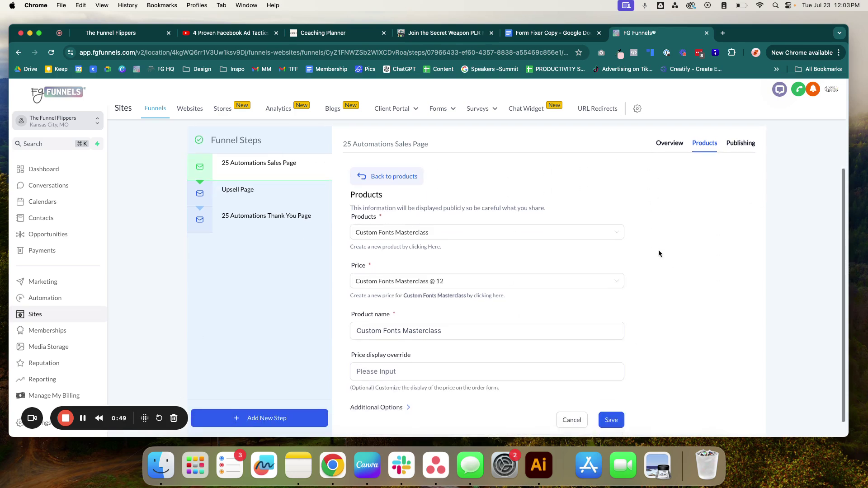
scroll(669, 246, "down", 1)
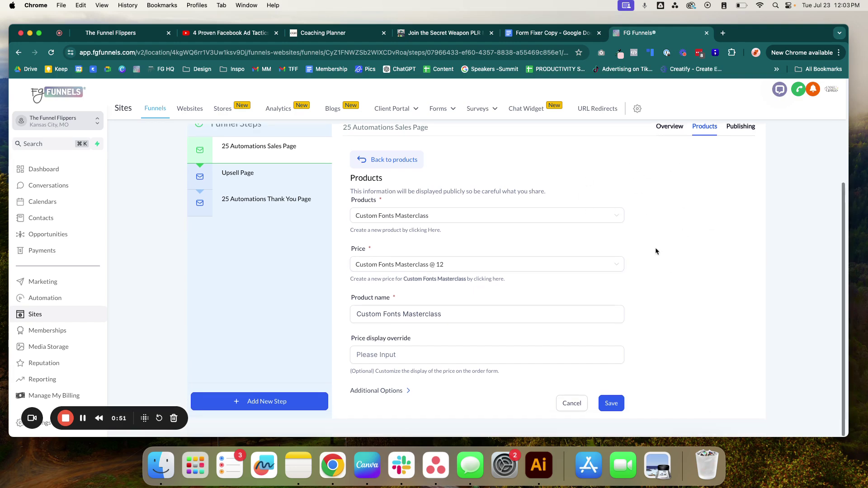
left_click(531, 220)
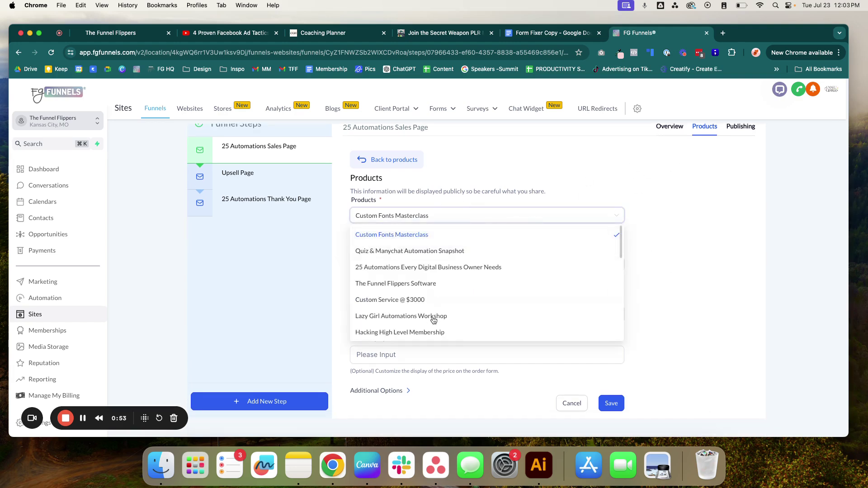
left_click(520, 235)
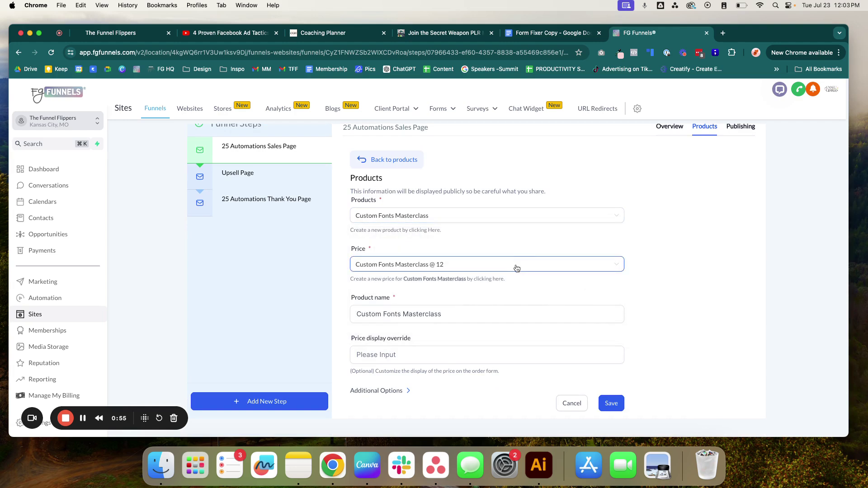
Keep the $12 price and name, tick Bump Product under Additional Options, and save
left_click(438, 266)
left_click(651, 265)
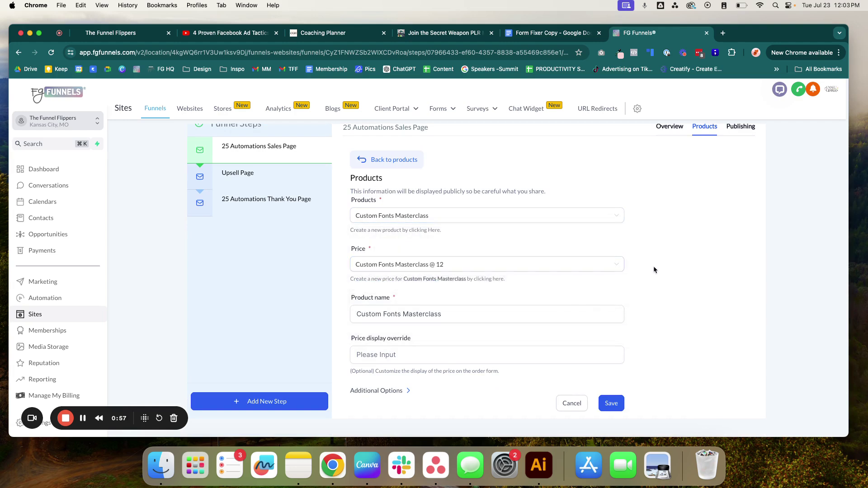
left_click(593, 311)
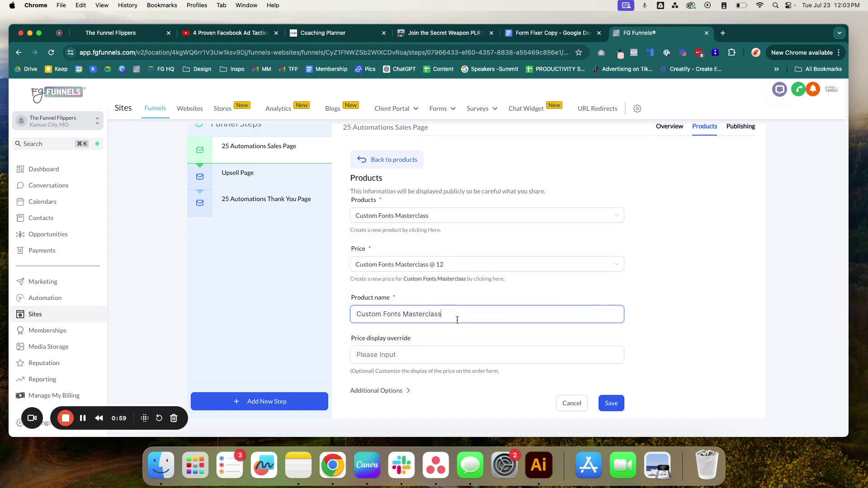
left_click(459, 341)
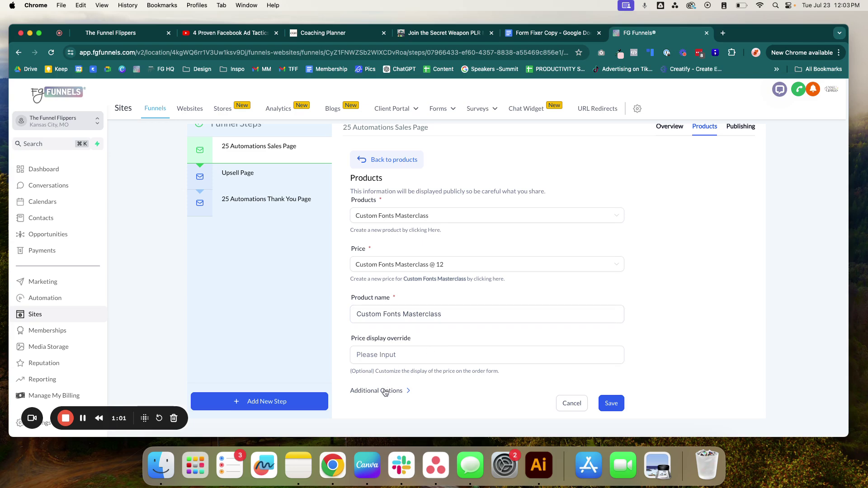
left_click(385, 390)
scroll(457, 378, "down", 3)
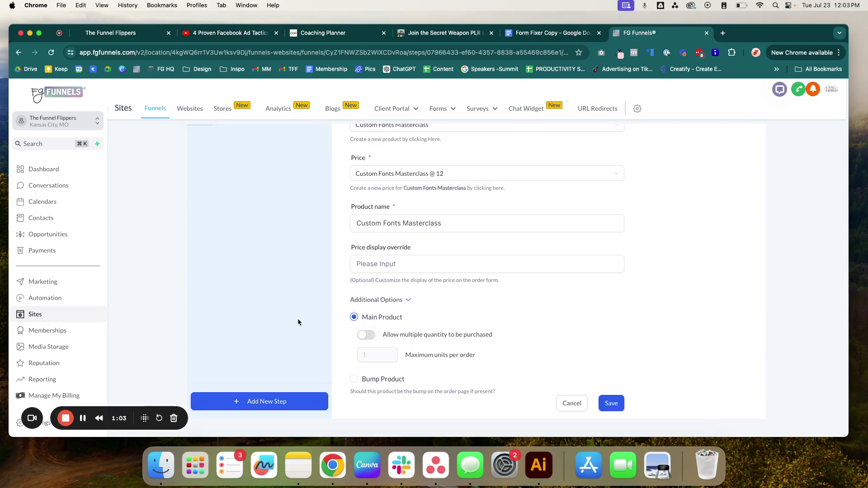
left_click(354, 380)
left_click(600, 403)
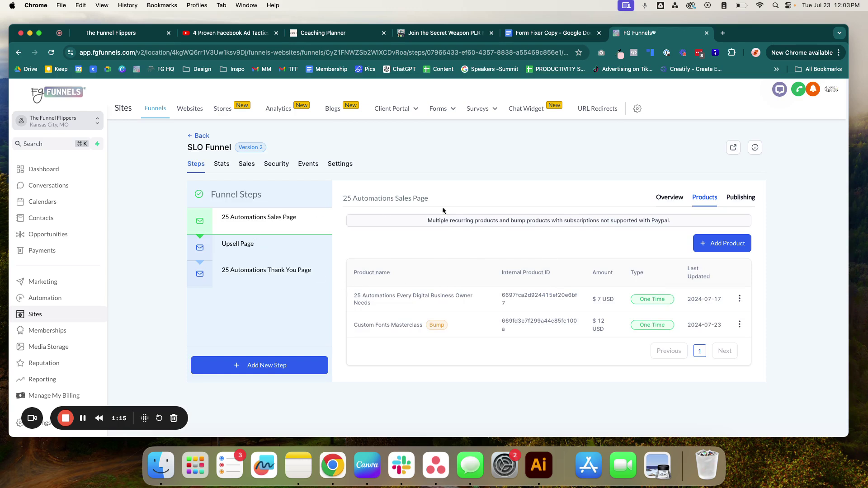
Return to the 25 Automations Sales Page step and open the page in the editor
left_click(670, 198)
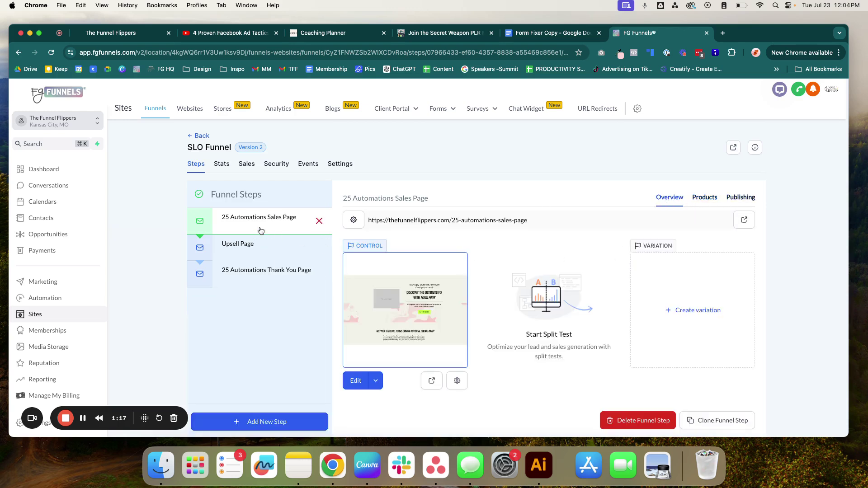
left_click(355, 381)
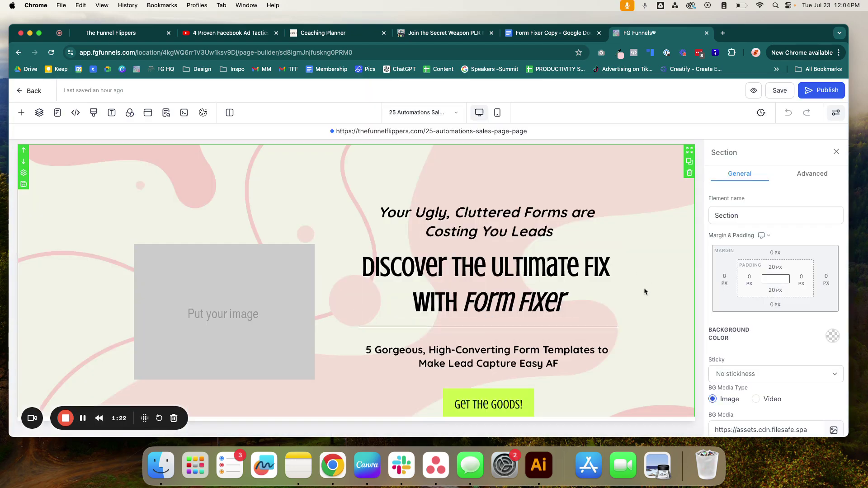
scroll(644, 287, "down", 2)
scroll(644, 288, "down", 10)
scroll(644, 288, "down", 15)
scroll(644, 291, "down", 5)
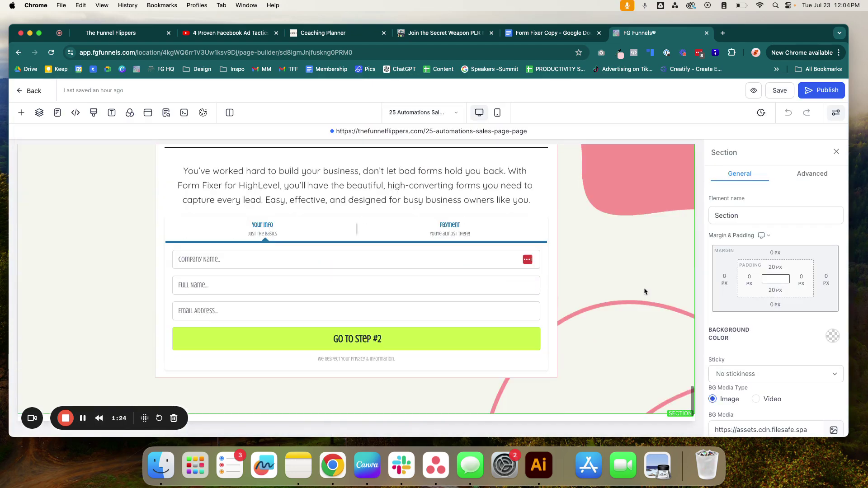
Switch on Enable Order Bump in the two-step order form's Advanced settings
left_click(438, 296)
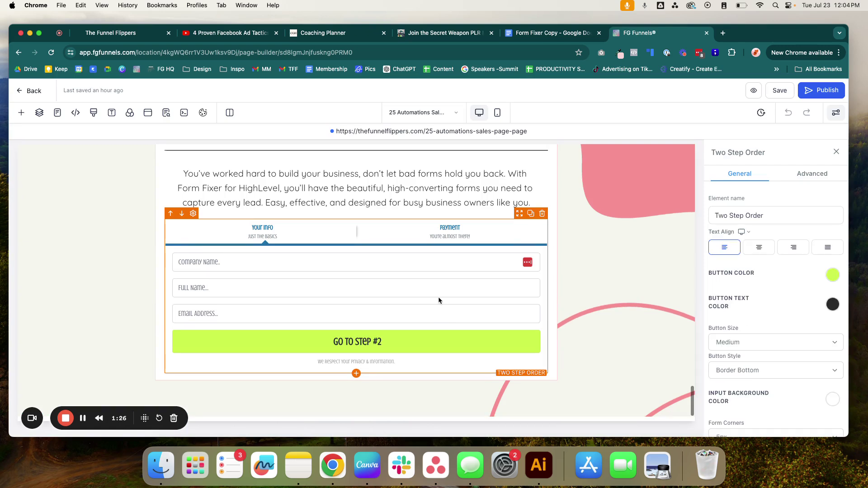
left_click(809, 180)
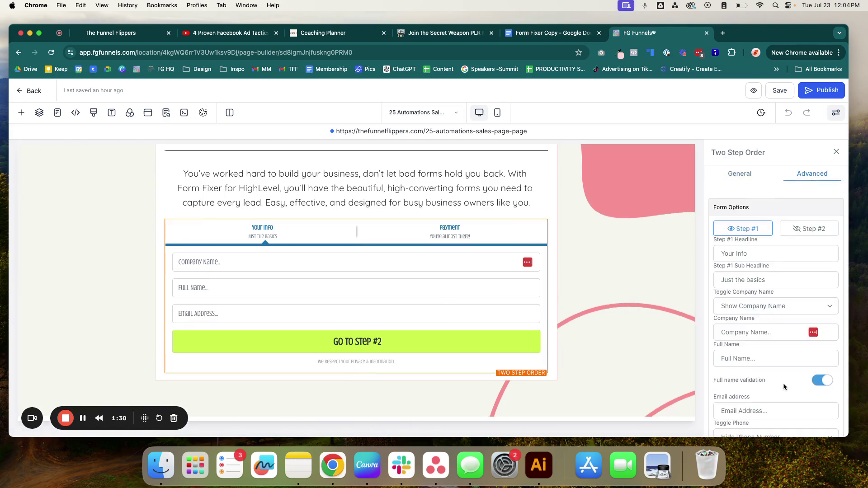
scroll(783, 387, "down", 5)
scroll(778, 353, "down", 5)
scroll(774, 316, "down", 5)
scroll(768, 279, "down", 3)
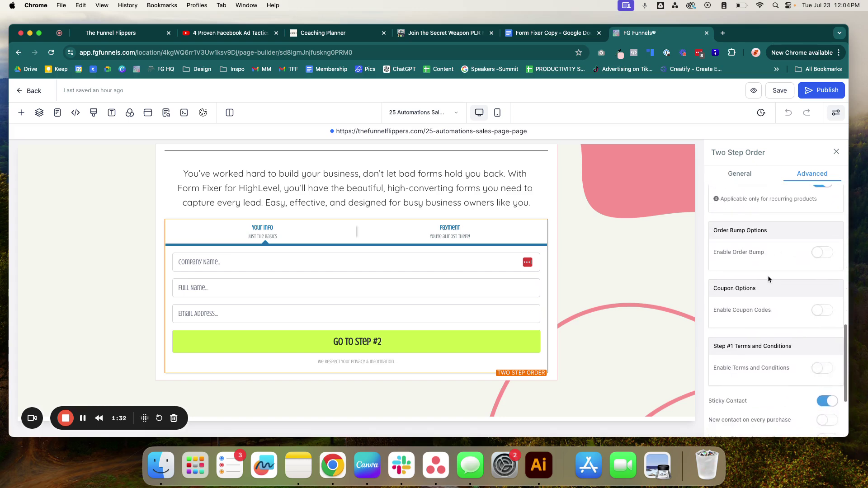
left_click(824, 255)
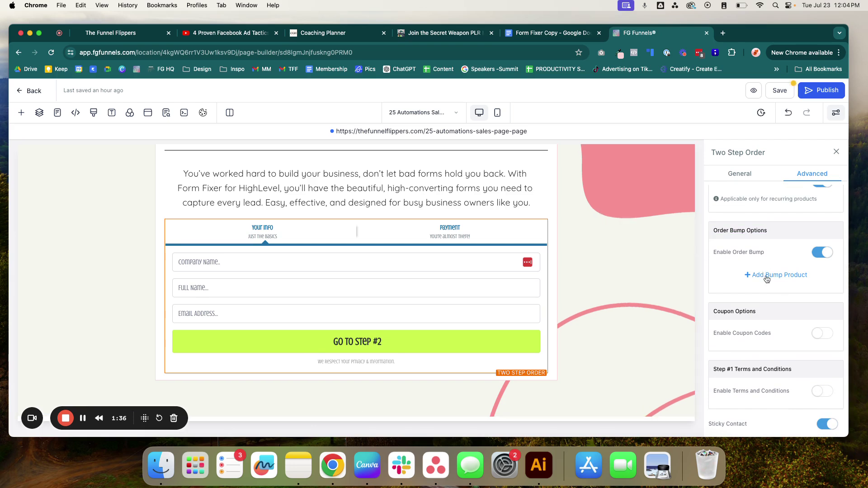
Add a bump product and pick Custom Fonts Masterclass from the product list
left_click(766, 277)
scroll(770, 270, "down", 3)
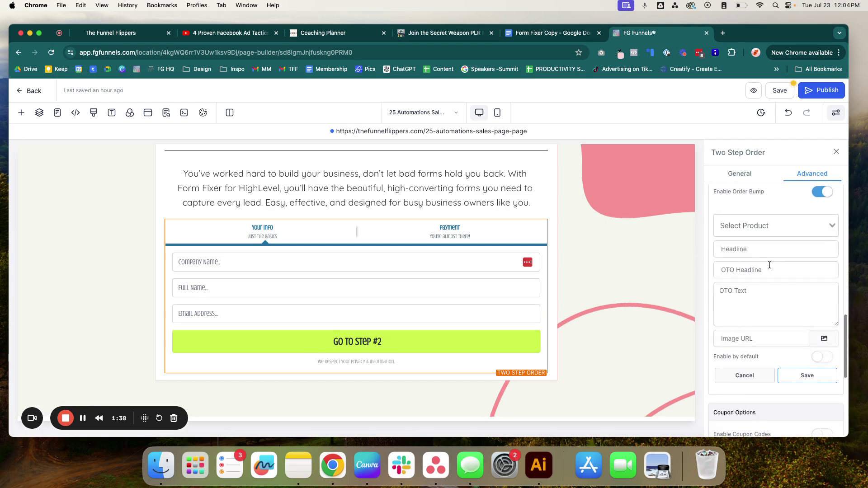
left_click(750, 226)
left_click(764, 224)
left_click(764, 222)
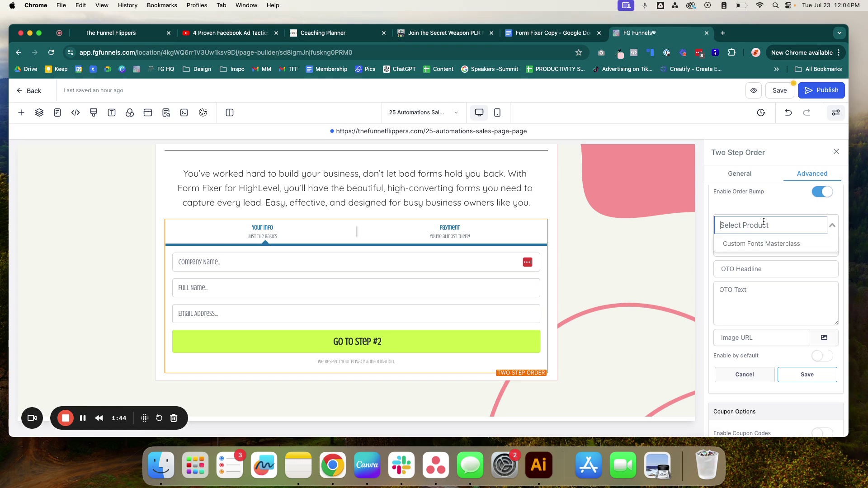
left_click(778, 245)
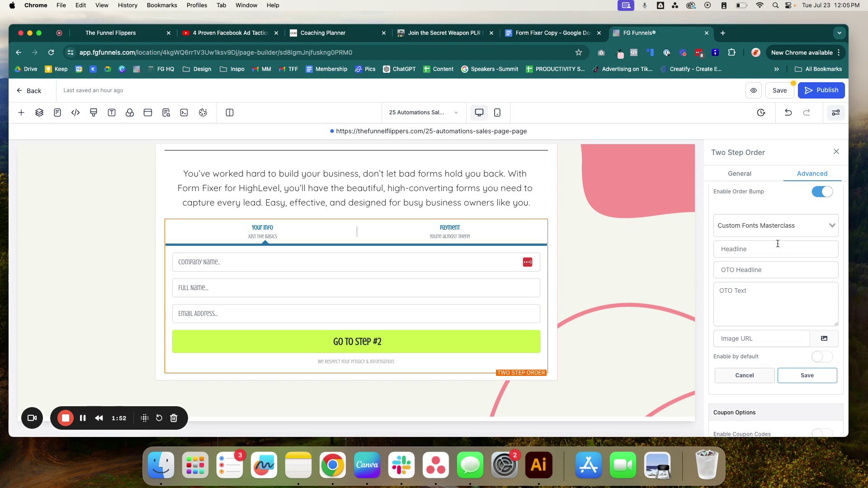
Step through the bump Headline, OTO Headline and OTO Description fields
left_click(747, 249)
left_click(749, 269)
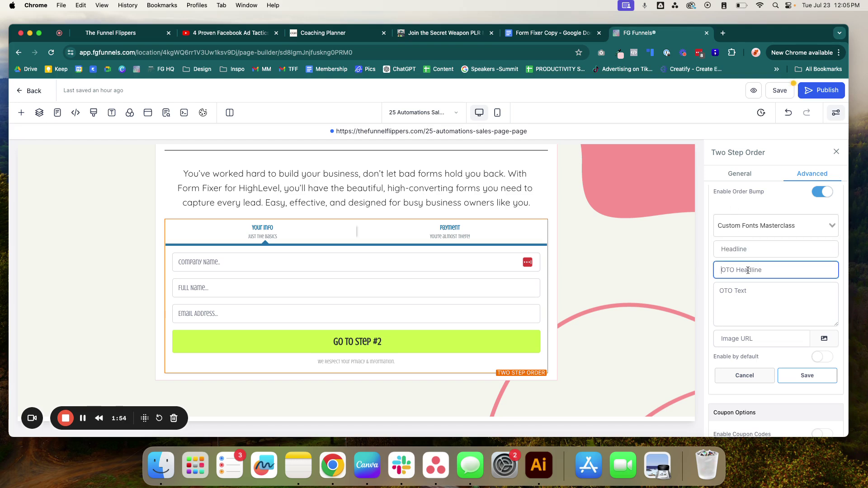
left_click(750, 303)
left_click(740, 270)
left_click(760, 295)
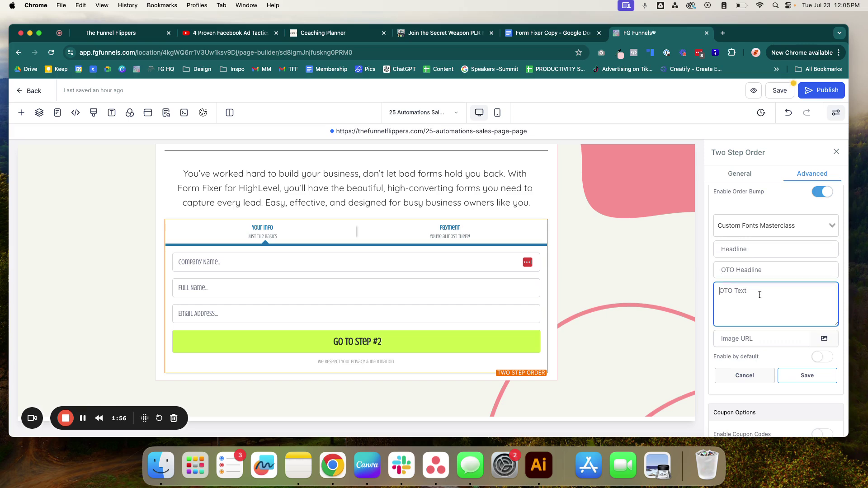
left_click(571, 36)
Paste 'Special one-time offer, only $12!' from the doc into the bump Headline
left_click(308, 221)
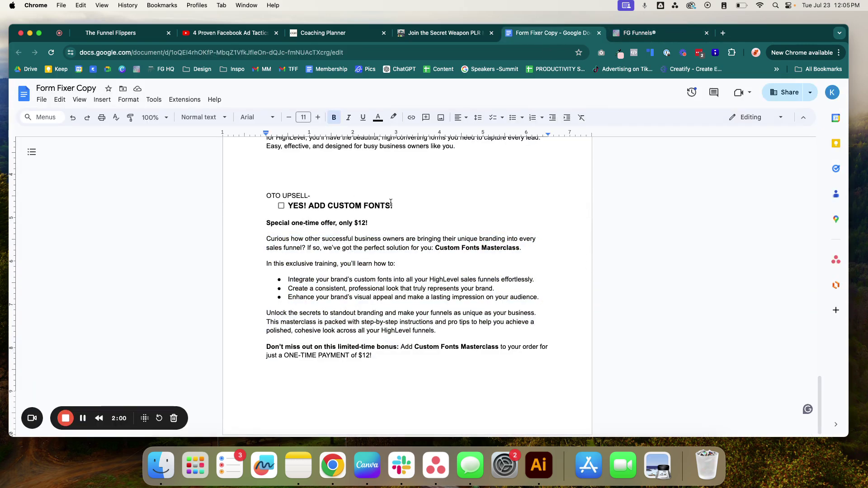
triple_click(318, 225)
key("super+c")
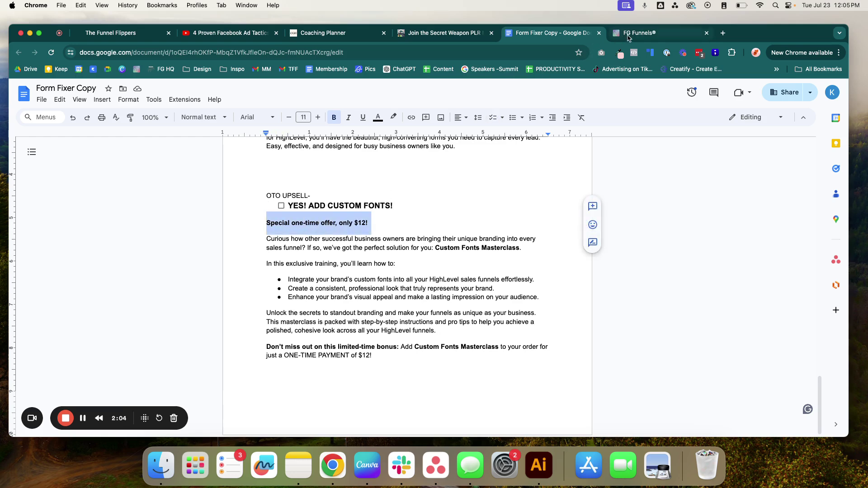
left_click(655, 32)
left_click(757, 244)
key("super+v")
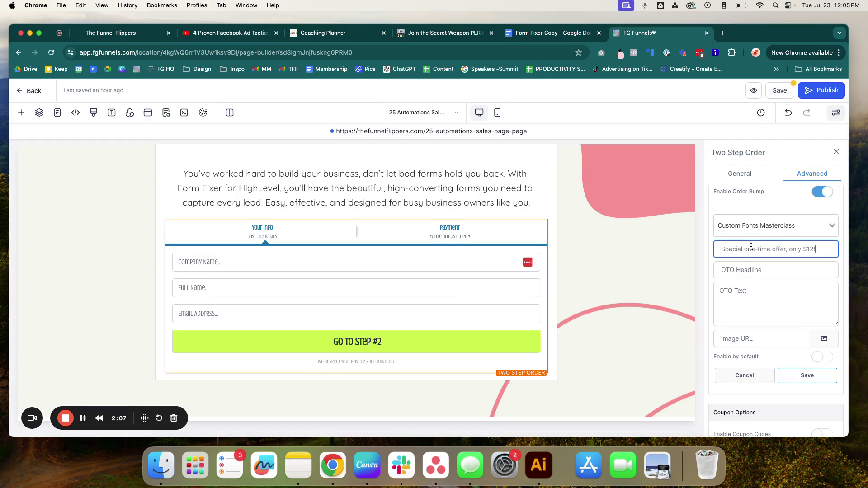
key("Tab")
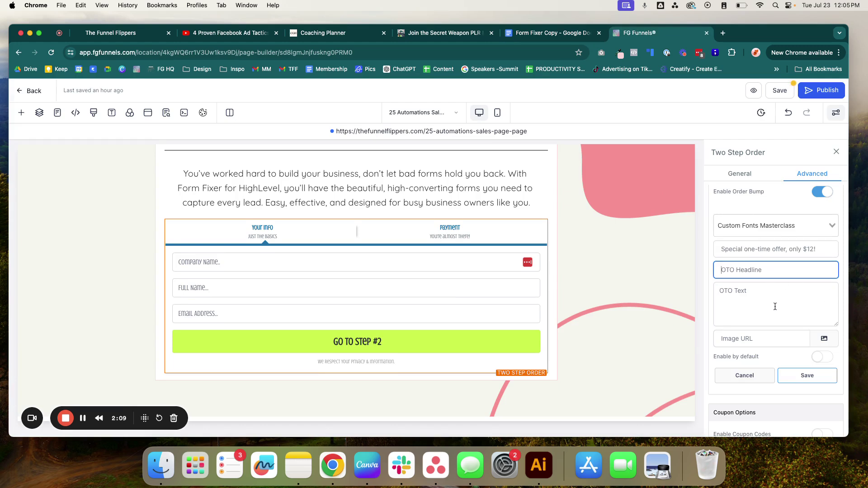
Save the order bump and the page, then close the SEO Meta Data panel
left_click(816, 377)
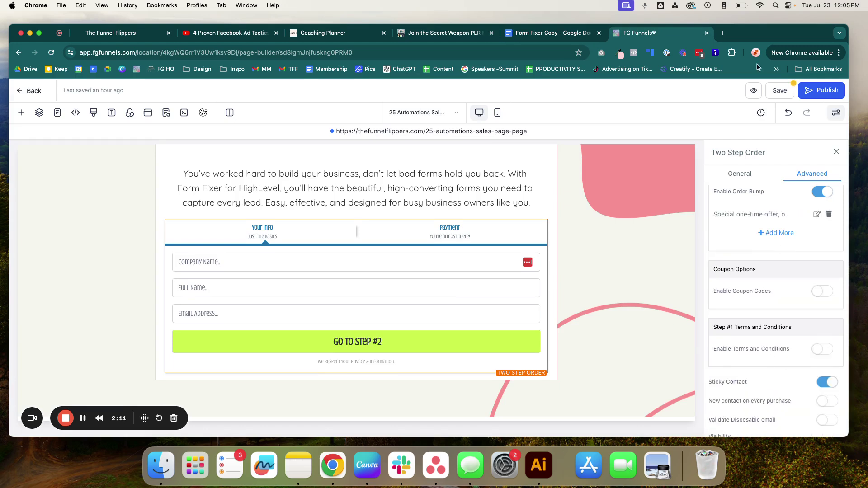
left_click(782, 91)
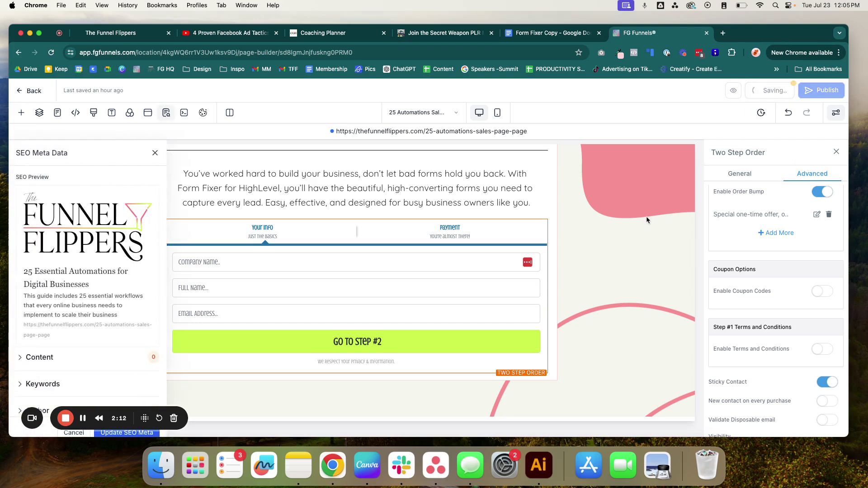
left_click(155, 154)
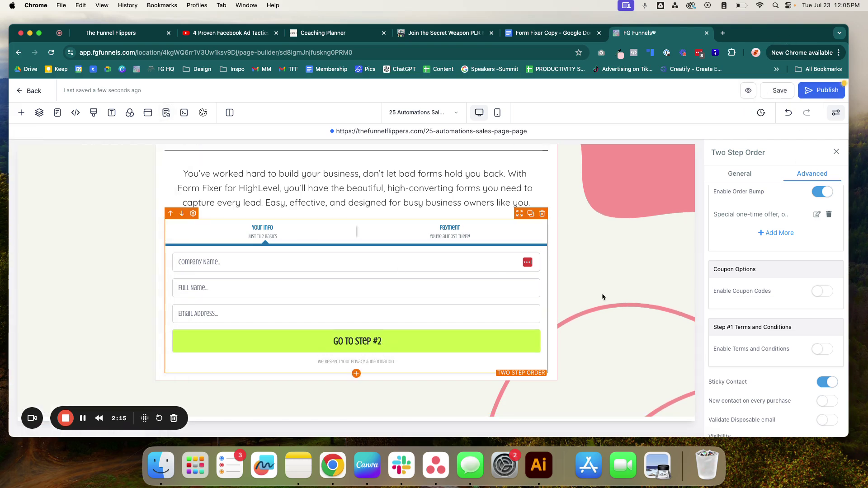
Preview the order form's Step #2 payment step showing the $12 bump
left_click(756, 174)
left_click(812, 174)
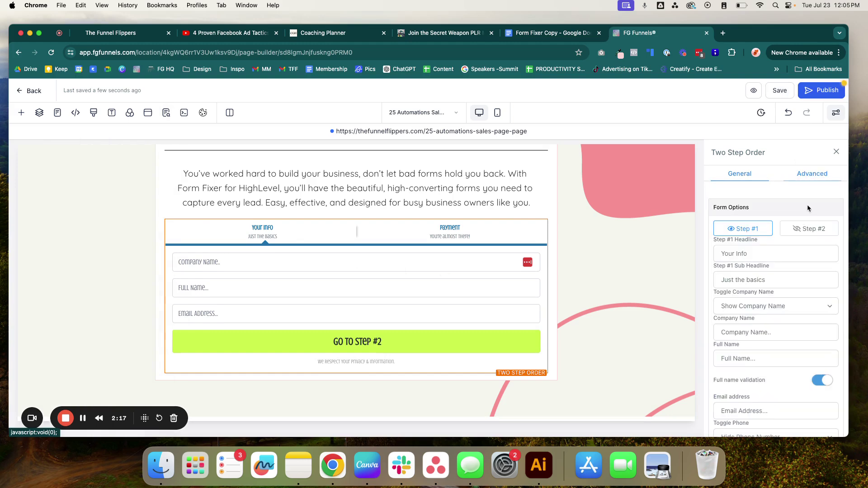
left_click(807, 228)
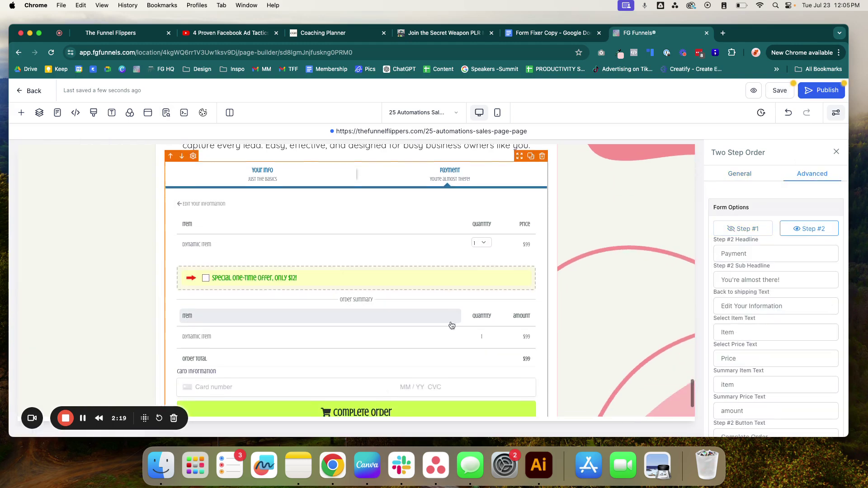
left_click(758, 175)
Reopen the saved order bump for editing from the Advanced settings
left_click(811, 176)
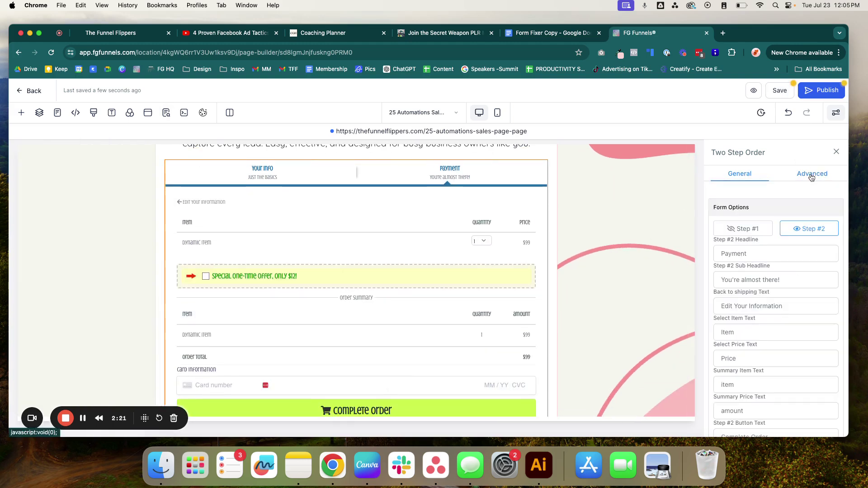
scroll(764, 330, "down", 5)
scroll(771, 333, "down", 5)
scroll(771, 334, "down", 1)
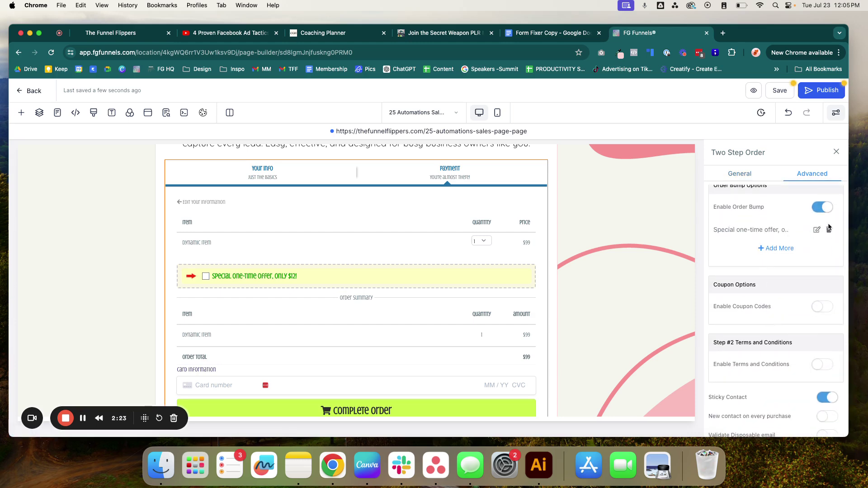
left_click(816, 230)
scroll(735, 304, "down", 1)
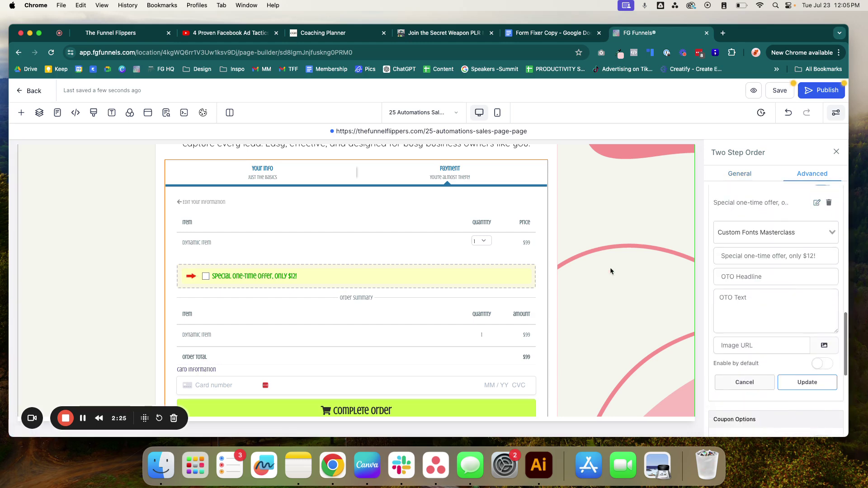
Replace the bump Headline with 'YES! ADD CUSTOM FONTS!' copied from the doc
left_click(549, 33)
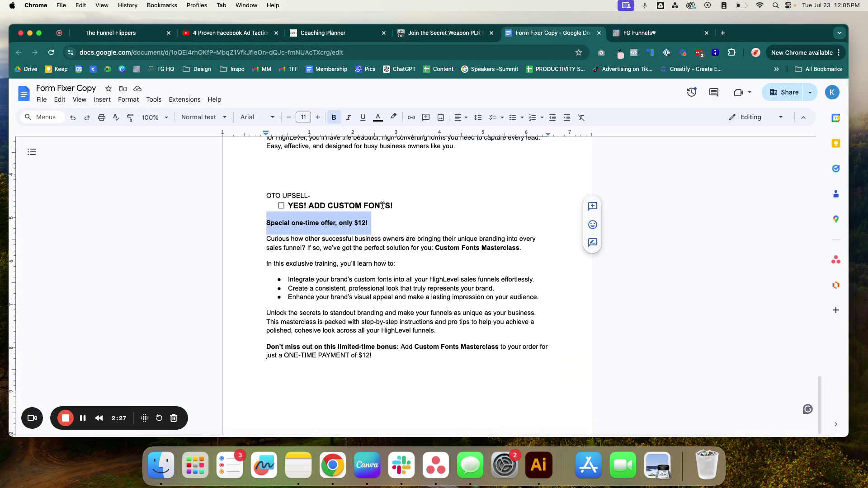
left_click_drag(393, 206, 287, 202)
key("super+c")
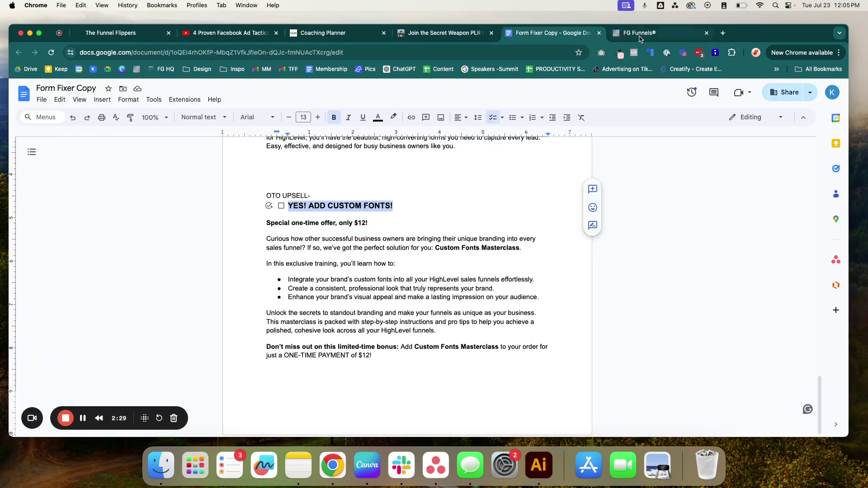
left_click(639, 36)
triple_click(754, 254)
key("super+v")
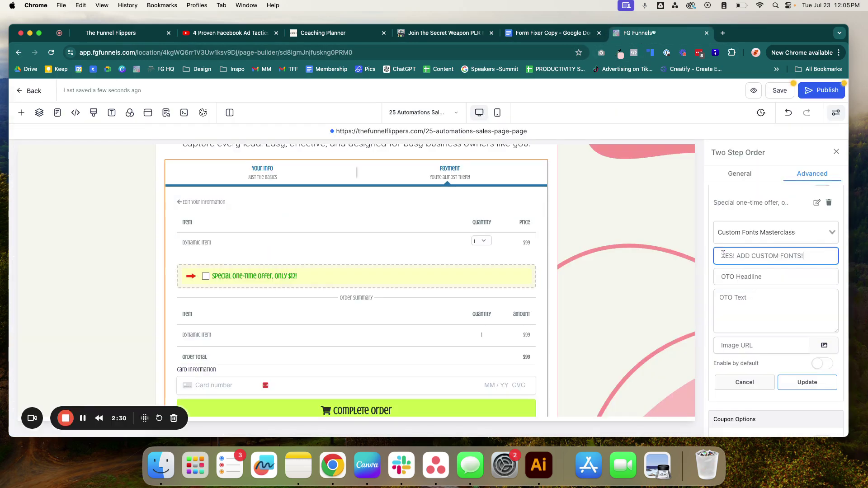
Paste 'Special one-time offer, only $12!' into the OTO Headline and update the bump
left_click(750, 277)
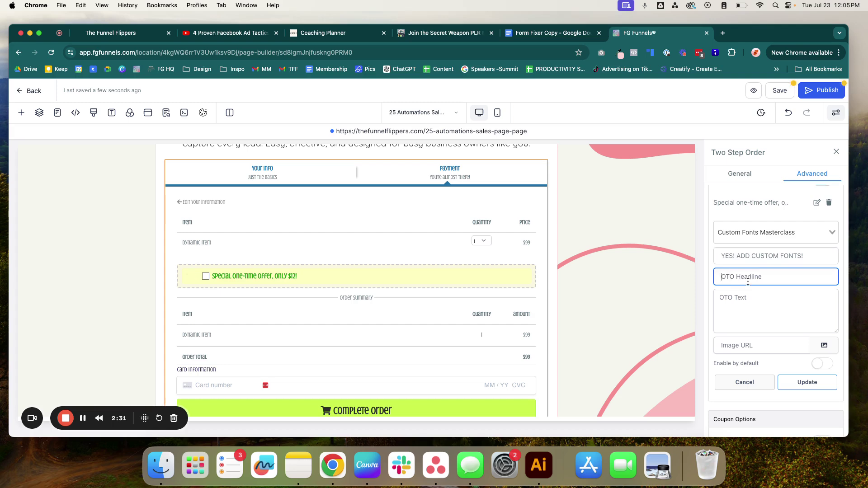
left_click(549, 32)
left_click_drag(373, 223, 259, 222)
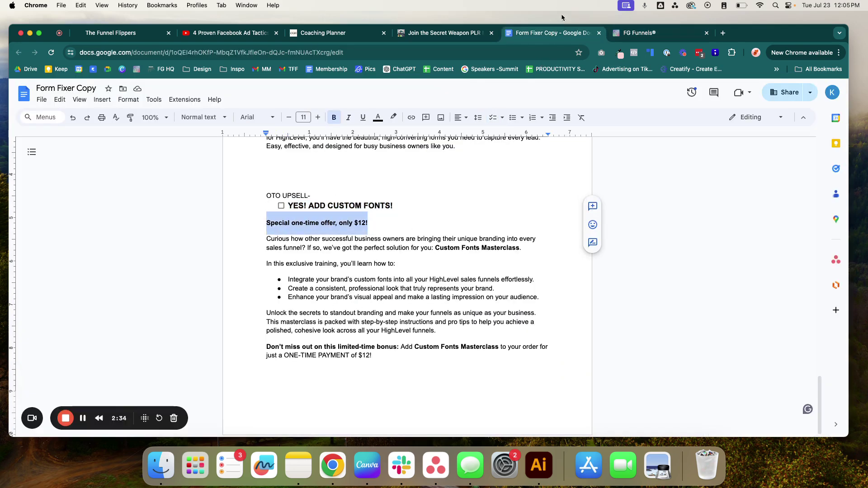
left_click(675, 36)
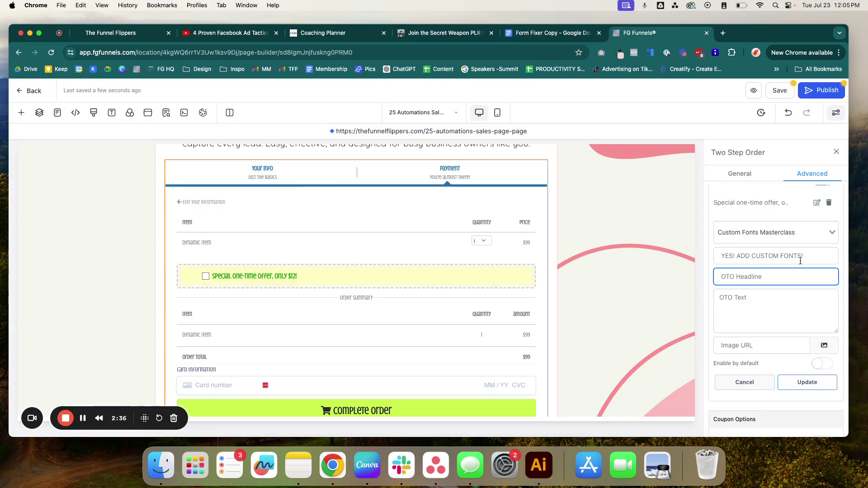
type("Special one-time offer, only $12!")
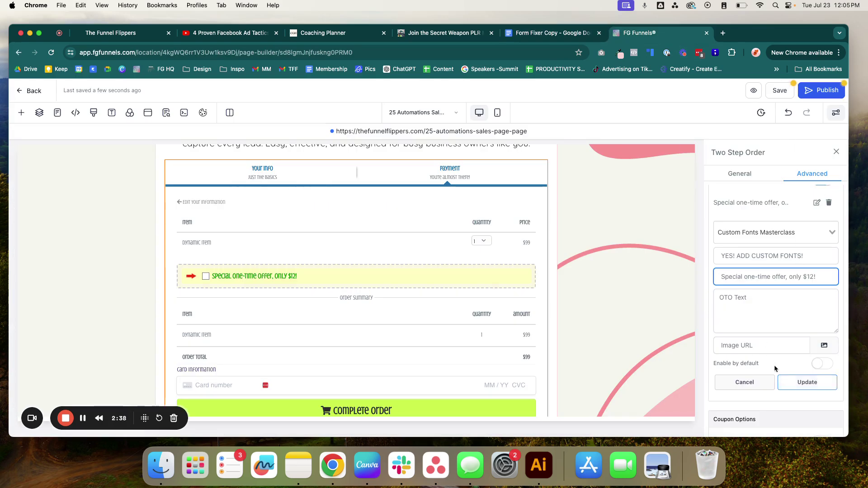
left_click(799, 382)
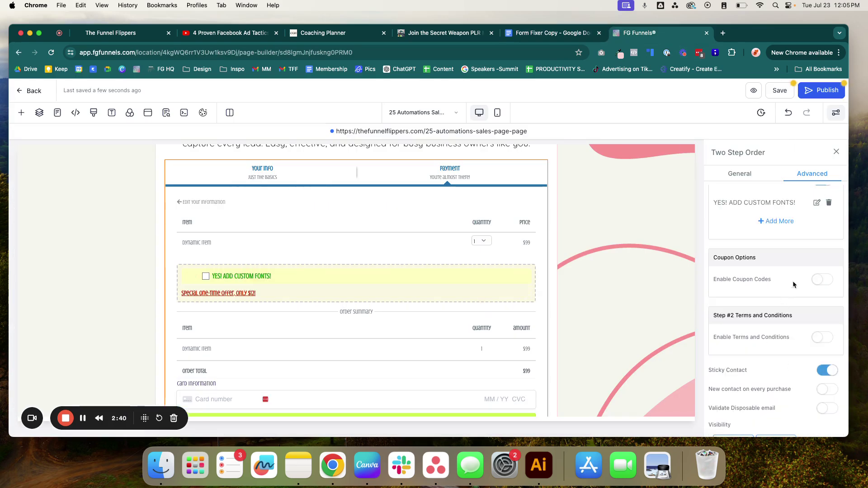
mouse_move(180, 270)
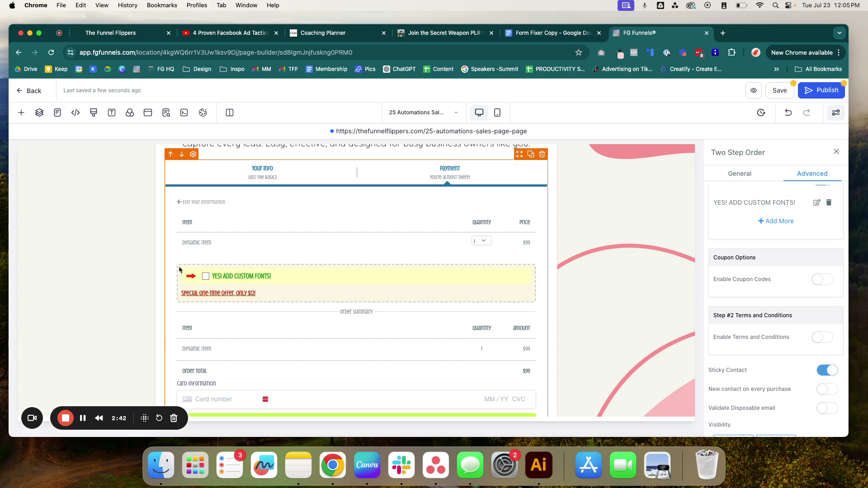
Paste the Custom Fonts Masterclass offer paragraph from the doc into OTO Text and update
left_click(816, 202)
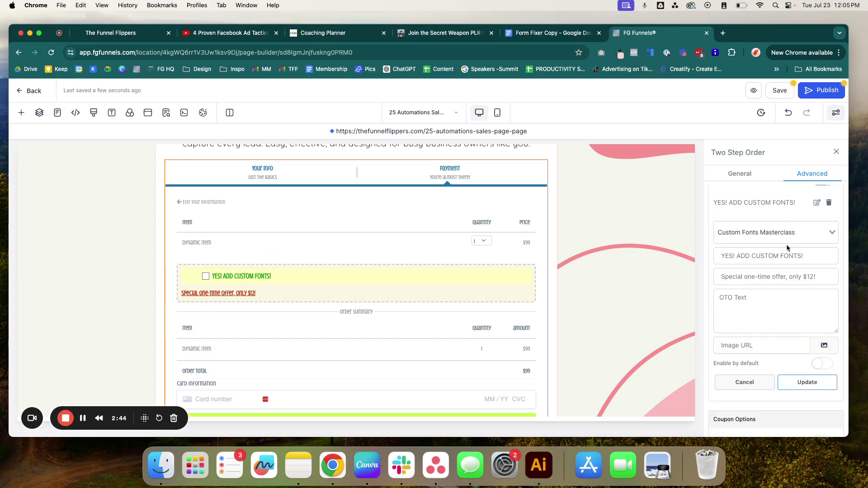
key("ctrl+shift+Tab")
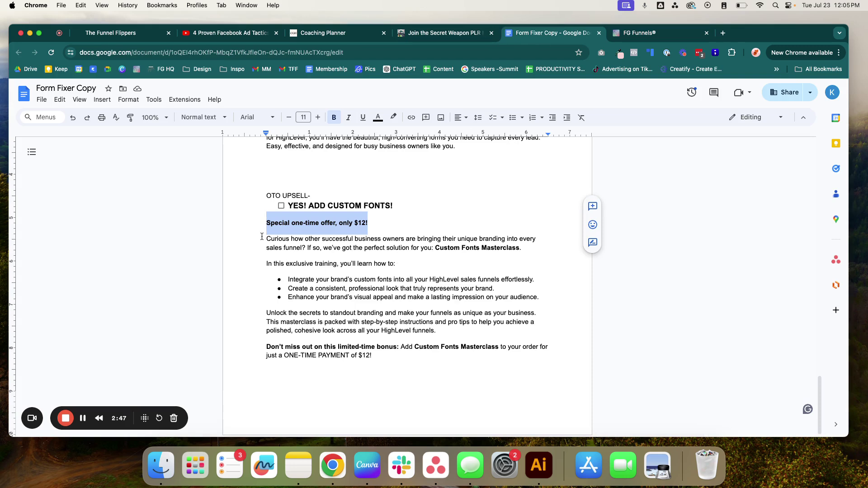
left_click(381, 360)
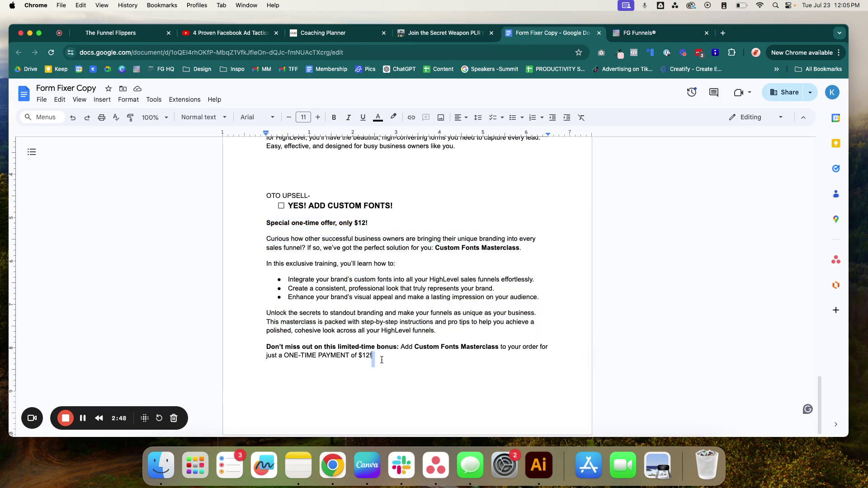
mouse_move(382, 360)
left_mouse_down()
mouse_move(255, 257)
mouse_move(253, 238)
left_mouse_up()
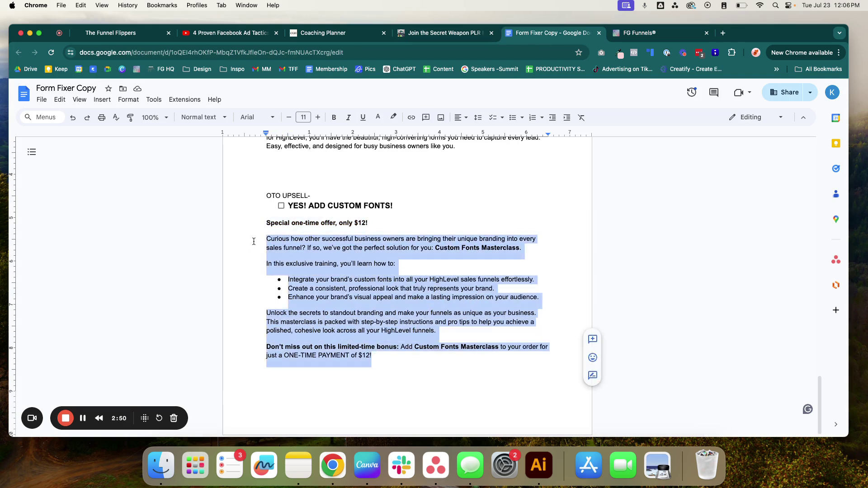
left_click(651, 34)
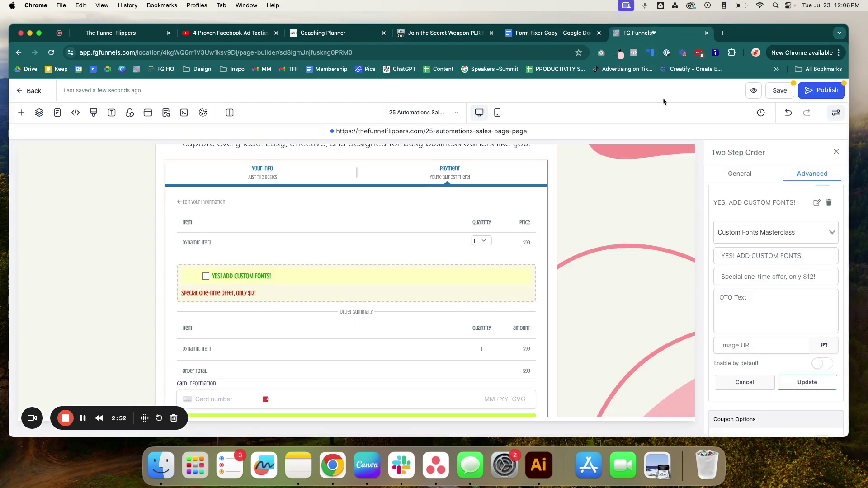
left_click(761, 313)
key("super+v")
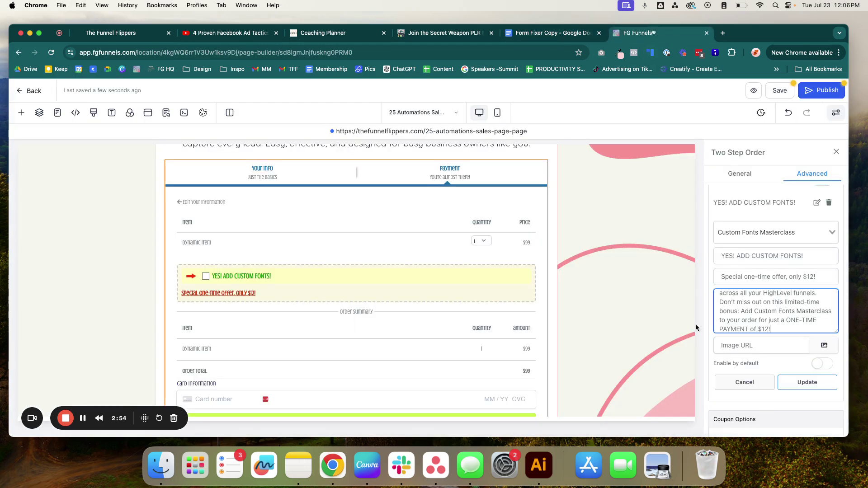
left_click(807, 382)
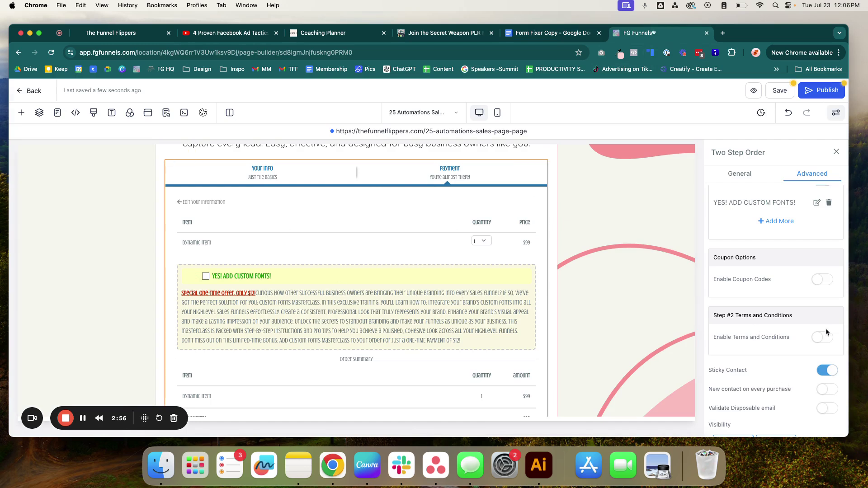
Prepend a <br> to the description so it starts on its own line, then update
left_click(816, 202)
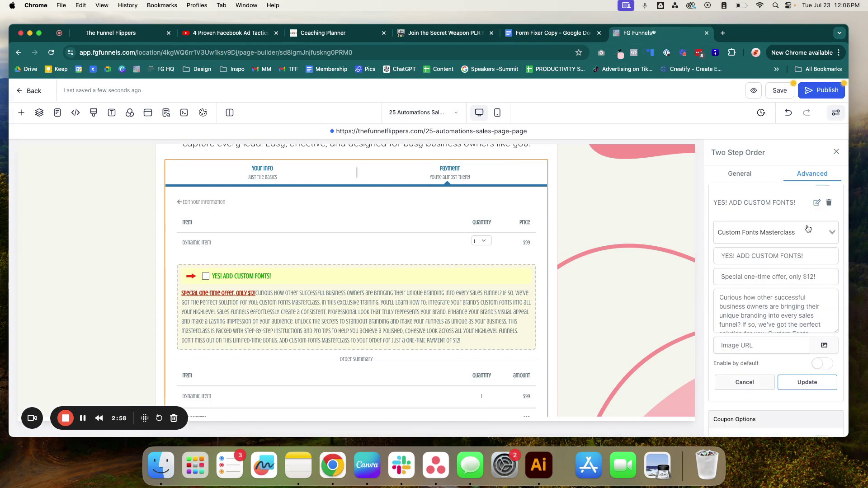
scroll(755, 306, "down", 2)
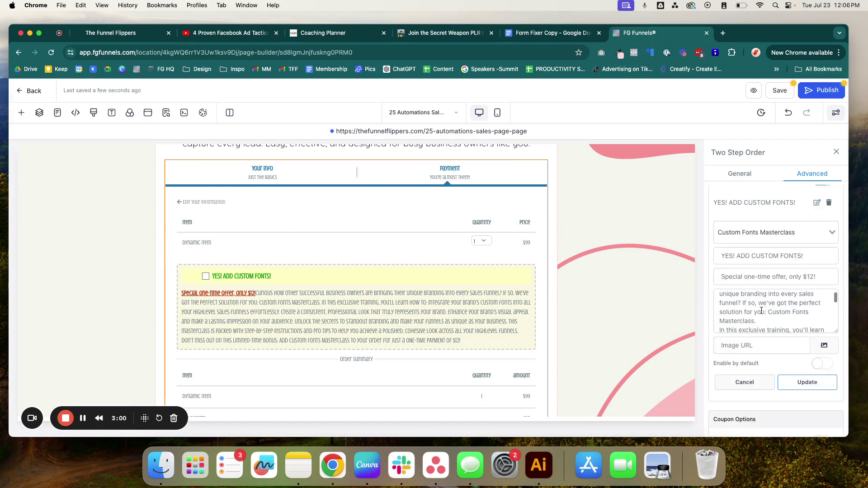
left_click(762, 322)
scroll(762, 322, "up", 2)
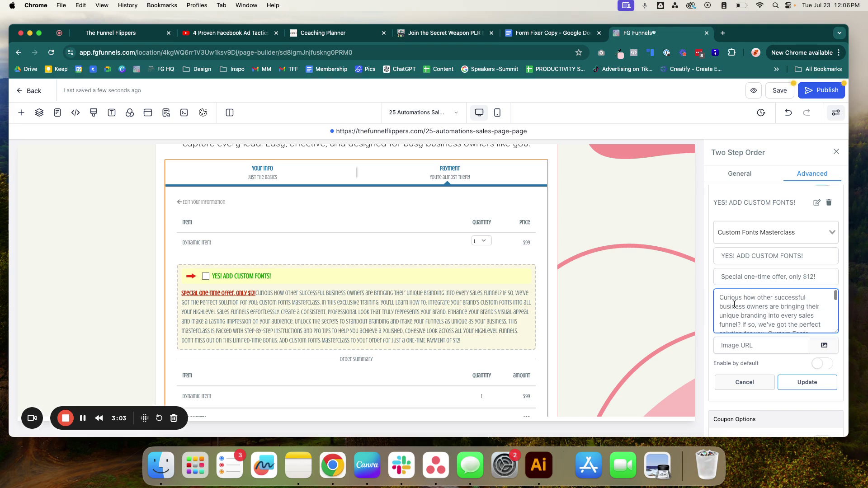
left_click(720, 297)
type("<br")
type(">")
left_click(805, 382)
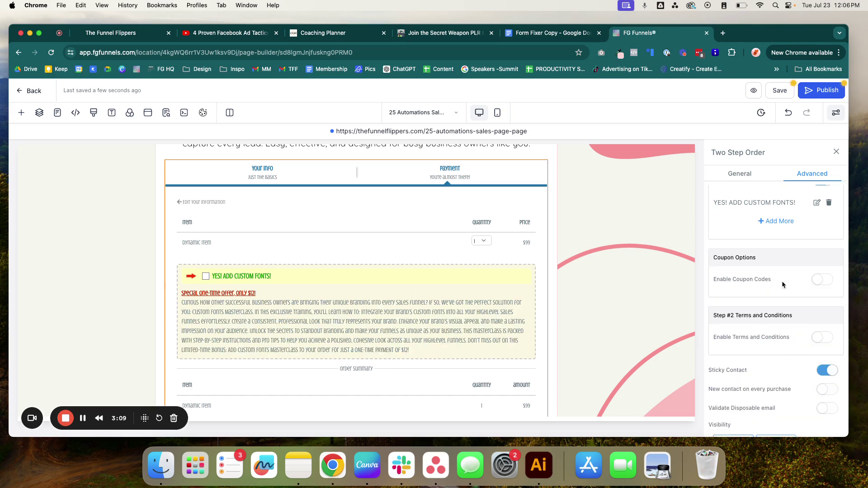
Add a <br><br> line break after 'Masterclass.' in the bump description
left_click(816, 203)
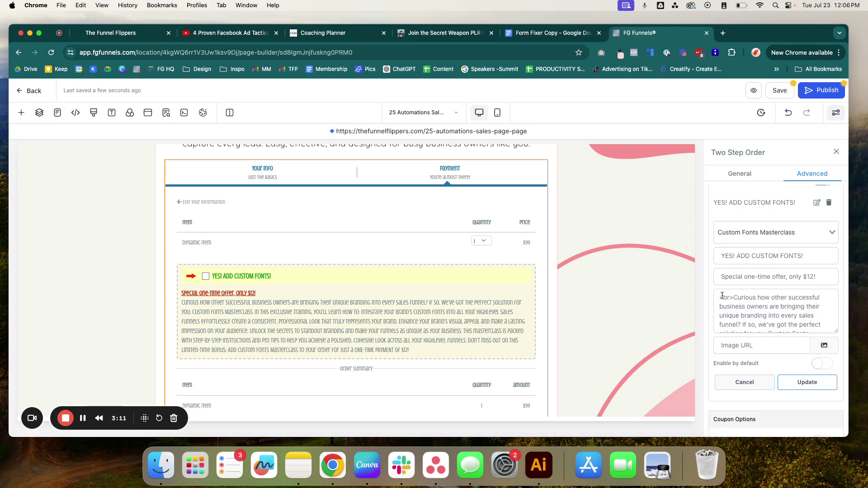
left_click_drag(720, 297, 732, 298)
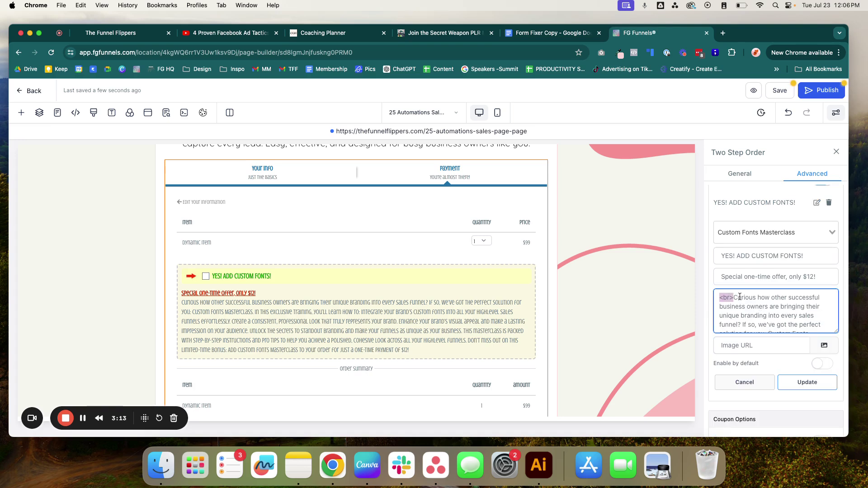
left_click(740, 296)
scroll(739, 296, "down", 3)
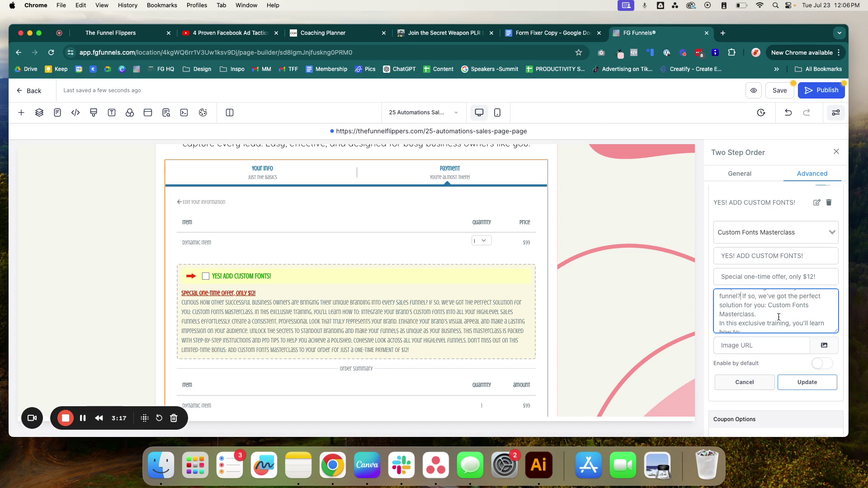
type("<br><br>")
scroll(778, 311, "down", 2)
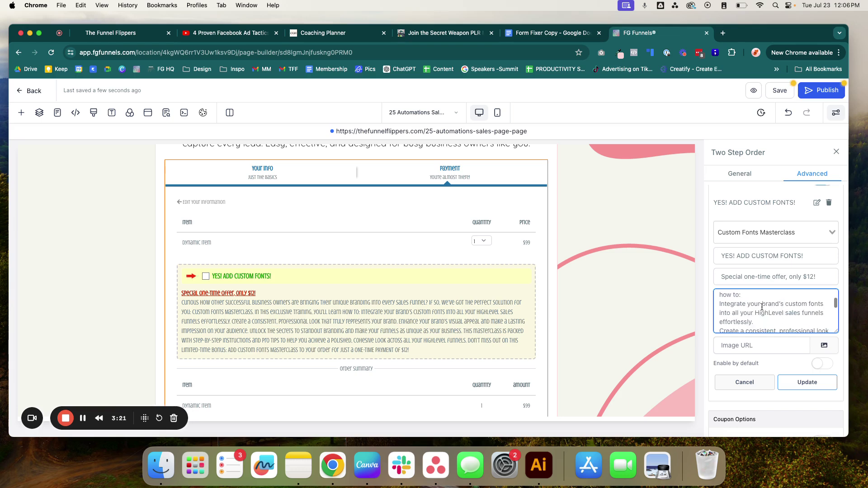
Insert a <b> tag before 'In this exclusive training' and begin another tag below
left_click(719, 301)
type("<")
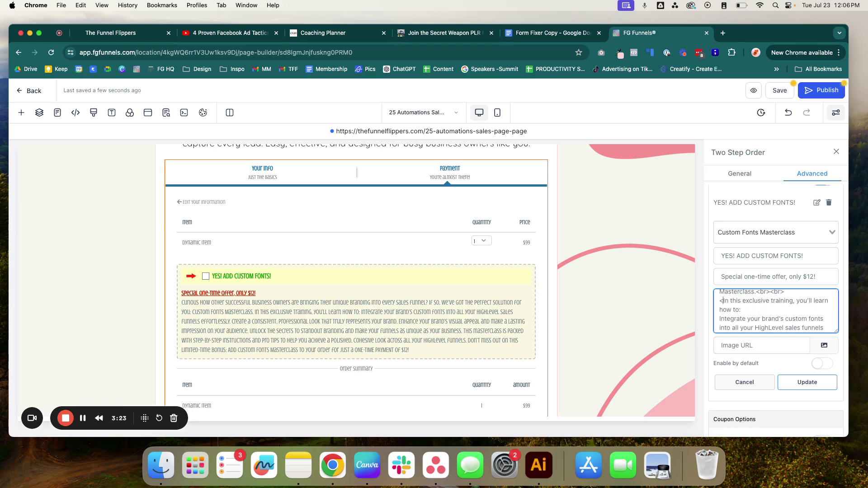
type("b>")
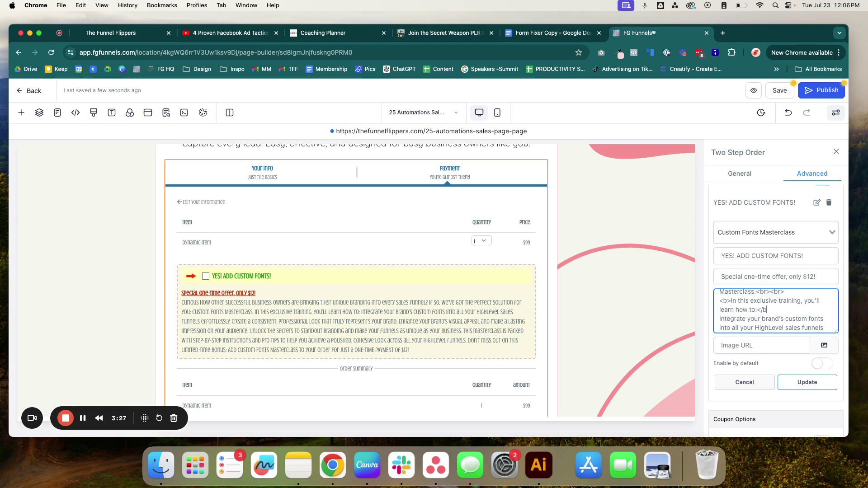
scroll(775, 311, "up", 1)
scroll(764, 312, "down", 2)
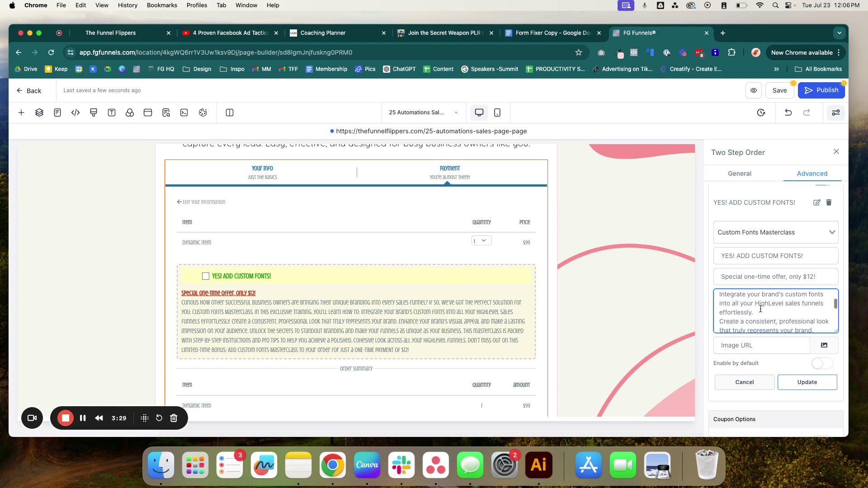
type("<br>")
scroll(769, 311, "down", 2)
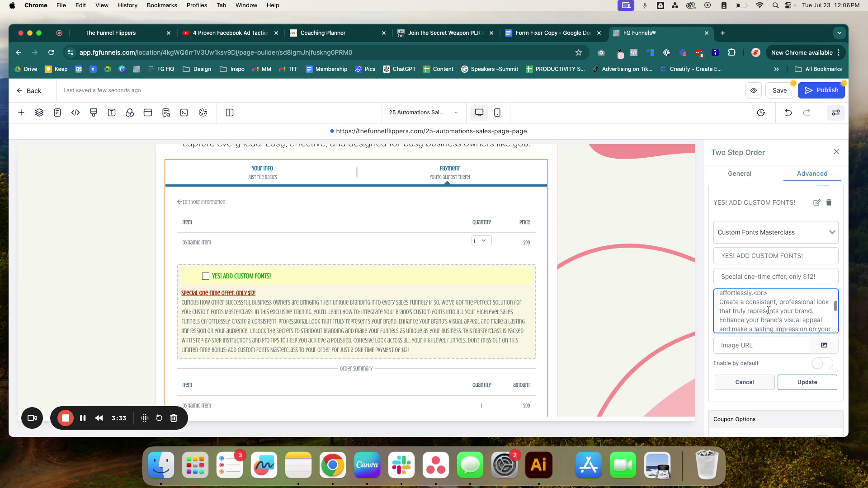
scroll(768, 311, "down", 1)
scroll(769, 310, "up", 2)
scroll(768, 310, "up", 2)
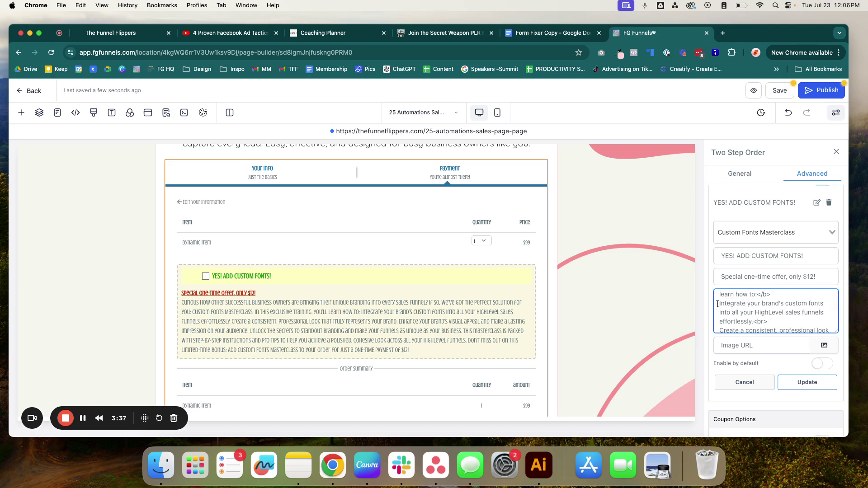
scroll(718, 302, "down", 3)
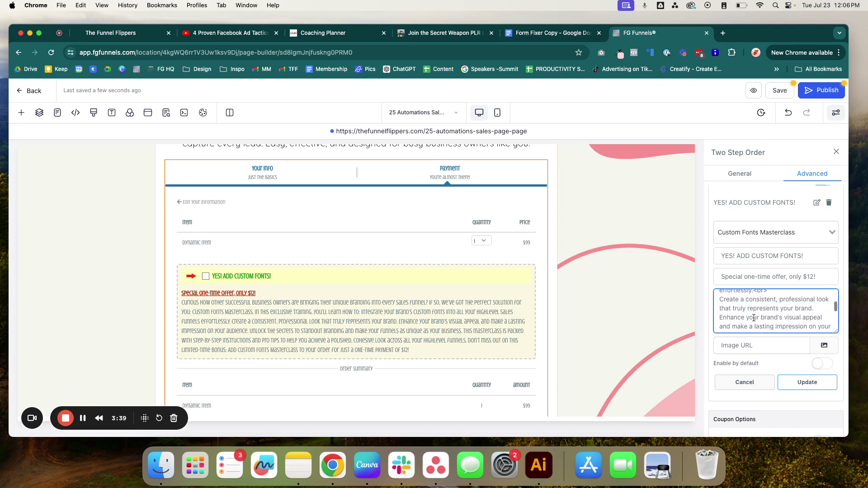
Add a dash bullet before 'Create a consistent' and a new line after 'your brand.'
left_click(720, 297)
type("-")
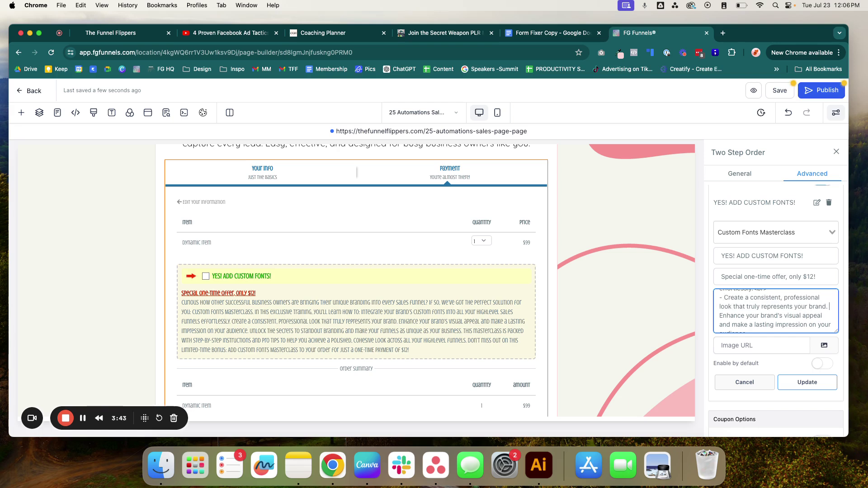
key("Return")
type("<br>")
scroll(741, 297, "down", 1)
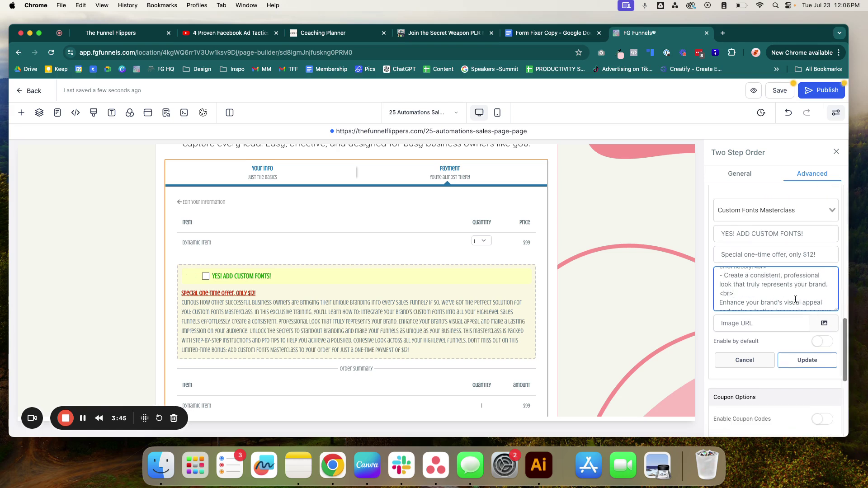
scroll(741, 297, "down", 3)
scroll(741, 297, "up", 2)
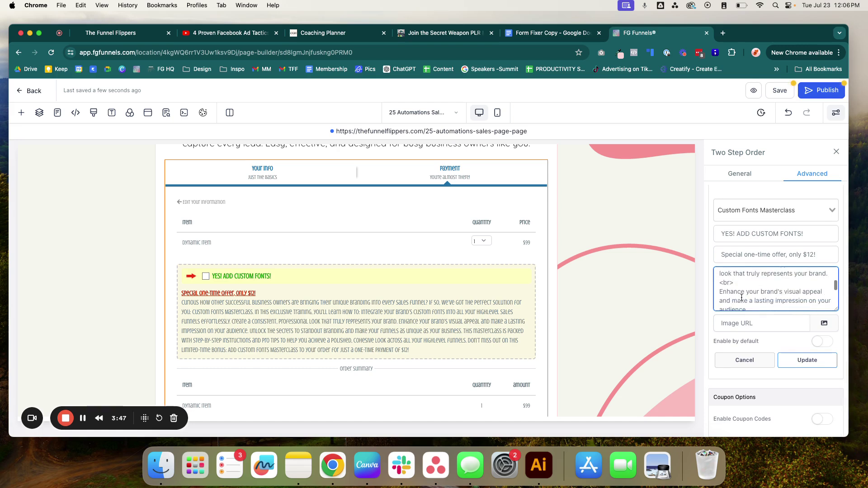
Add dash bullets and a <br><br> before the 'Enhance your brand's' and 'Unlock the secrets' lines
left_click(719, 292)
type("- ")
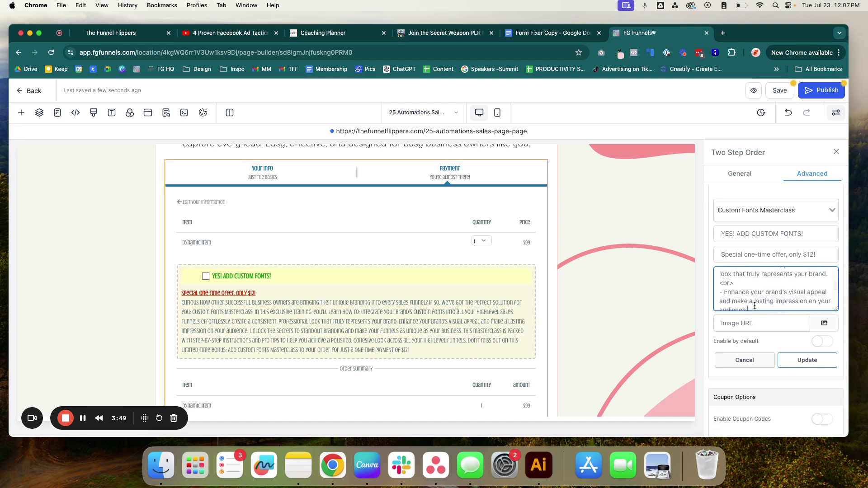
type(".<br>")
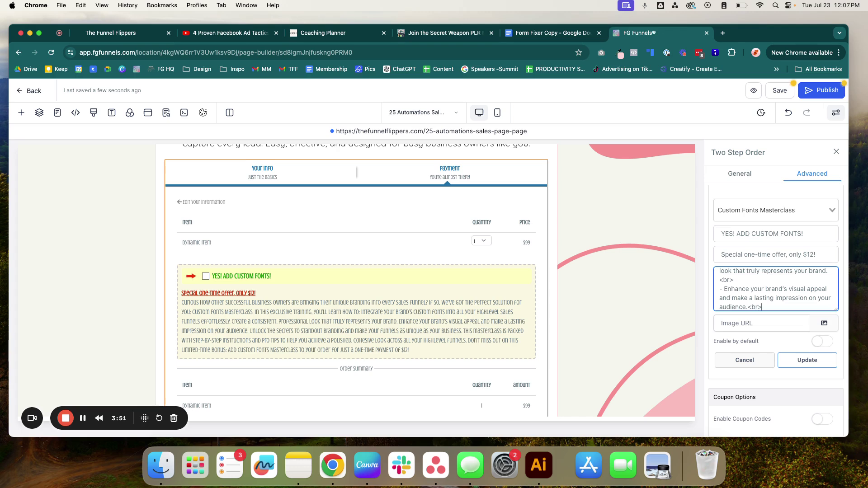
scroll(776, 301, "down", 2)
left_click(719, 289)
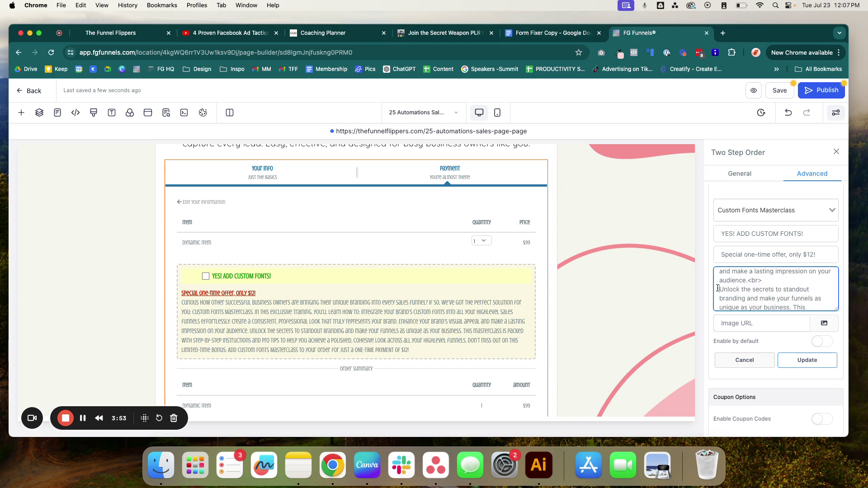
type("-")
scroll(808, 297, "down", 1)
scroll(807, 297, "down", 2)
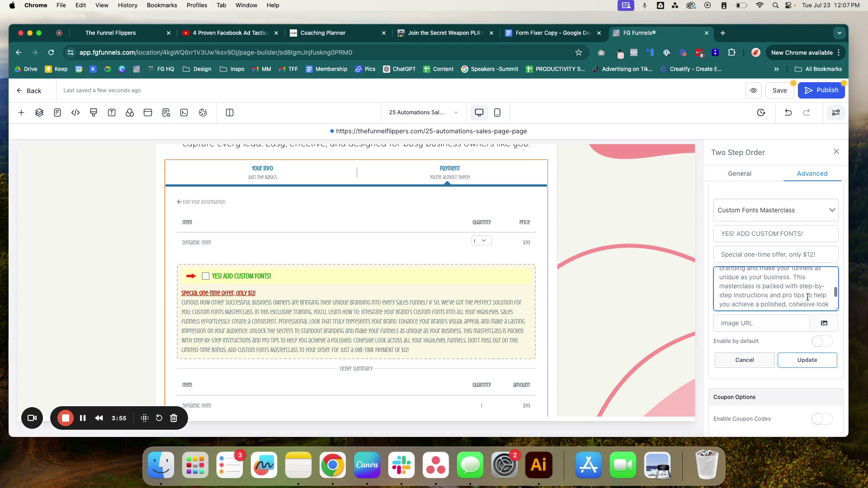
scroll(805, 297, "up", 3)
scroll(804, 297, "down", 2)
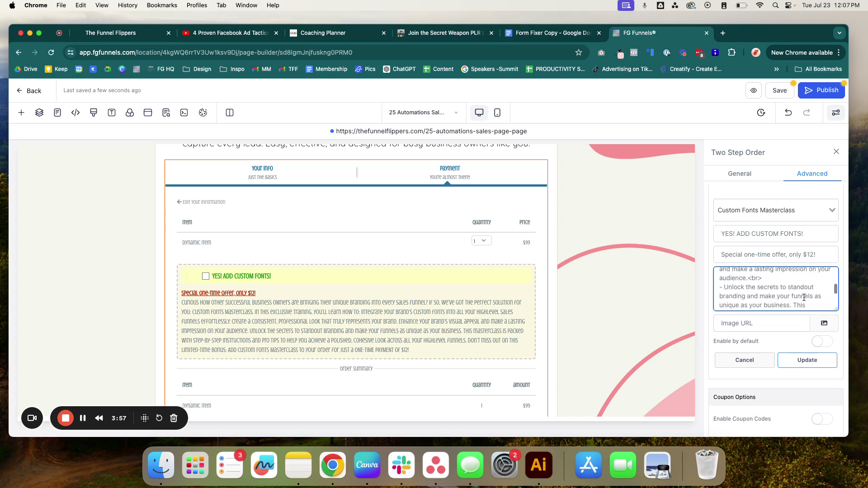
scroll(800, 293, "down", 1)
Insert <br> <br> paragraph breaks, plus a <br> after 'HighLevel funnels.'
type("<")
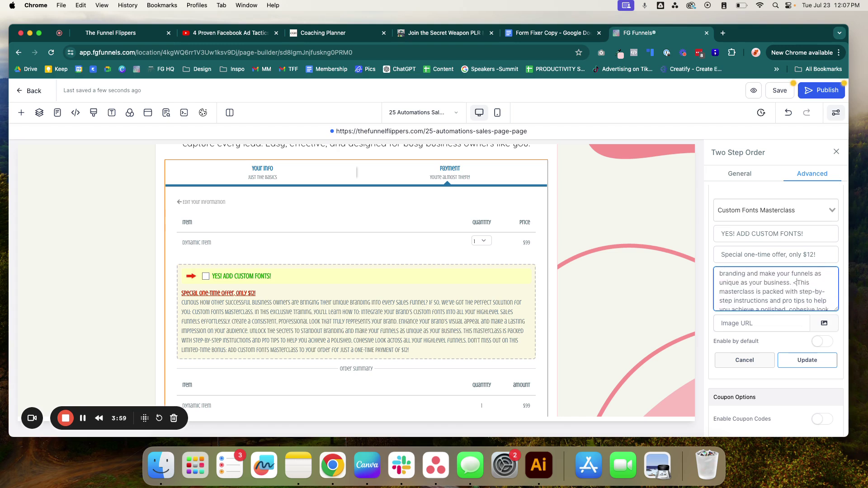
type("br> <br>")
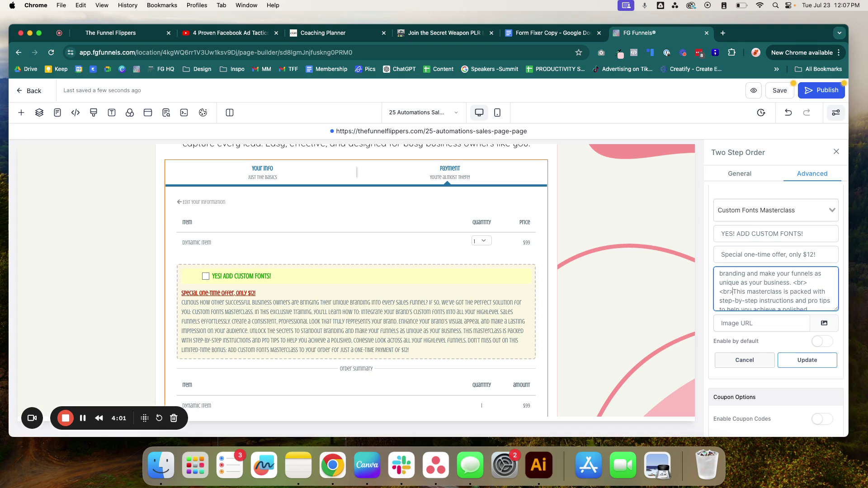
scroll(828, 294, "down", 2)
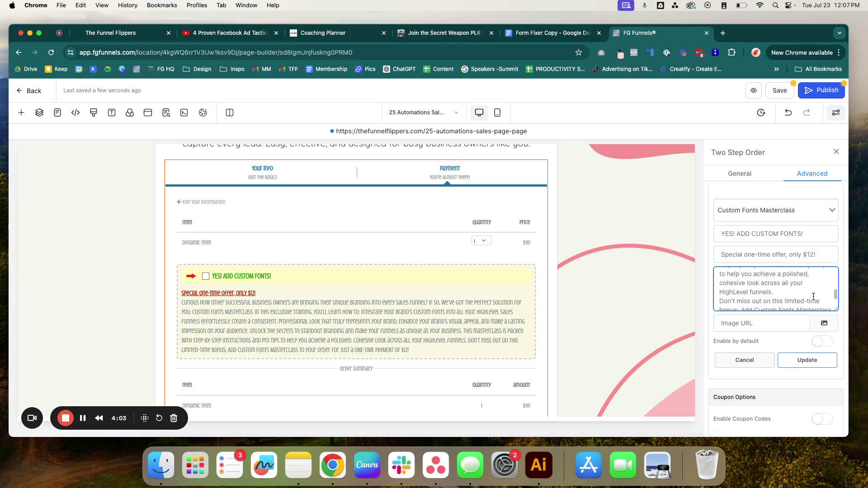
scroll(807, 296, "down", 2)
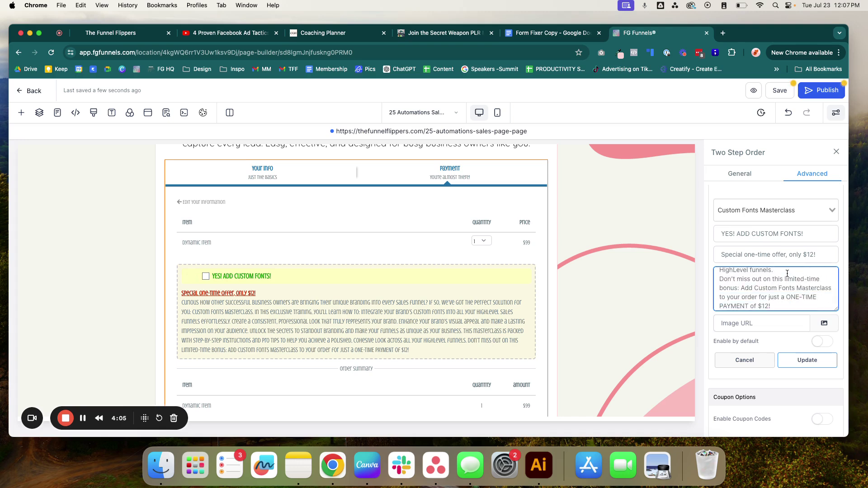
left_click(787, 273)
type("<br><br>")
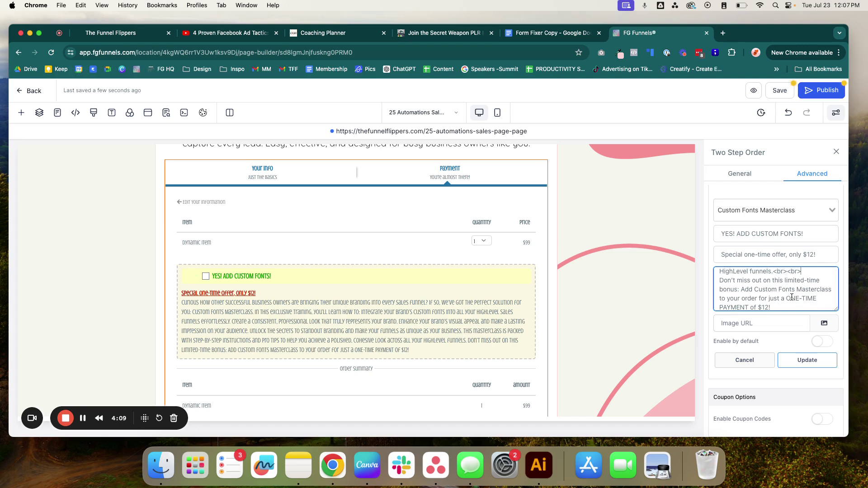
scroll(792, 297, "down", 1)
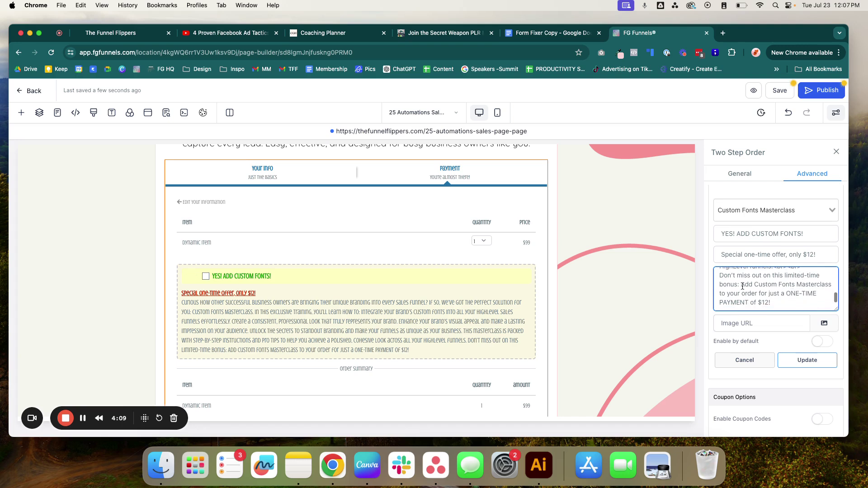
Bold the bonus offer after 'bonus:' and italicise 'ONE-TIME PAYMENT of $12!' with <i></i>
left_click(739, 285)
type("-")
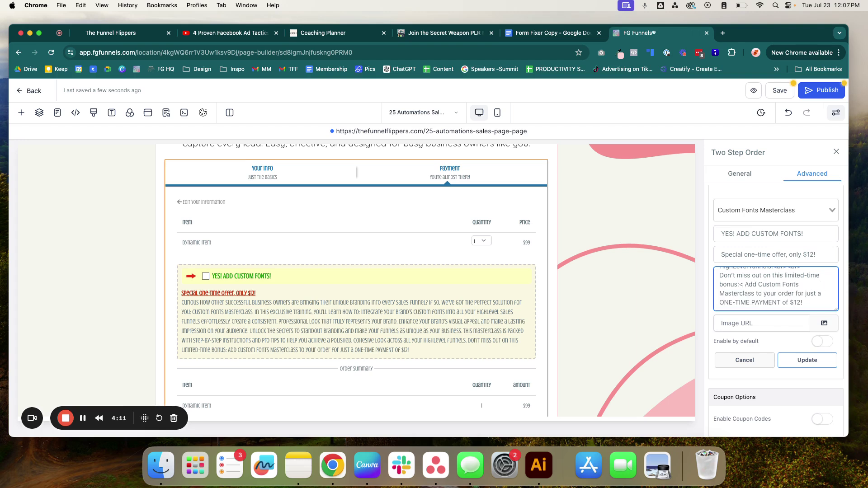
type("<b>")
left_click(719, 303)
type("<i>")
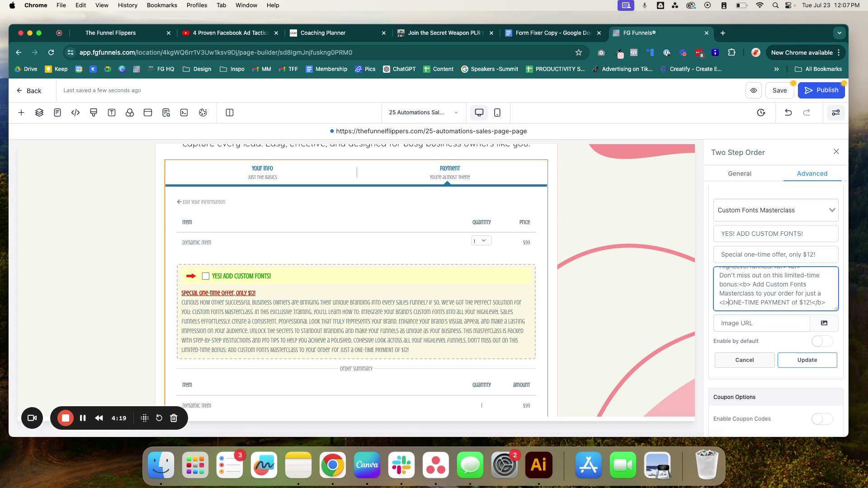
left_click(811, 303)
type("</i")
type("></")
Update the order bump so the preview shows the formatted description as separate paragraphs
left_click(808, 360)
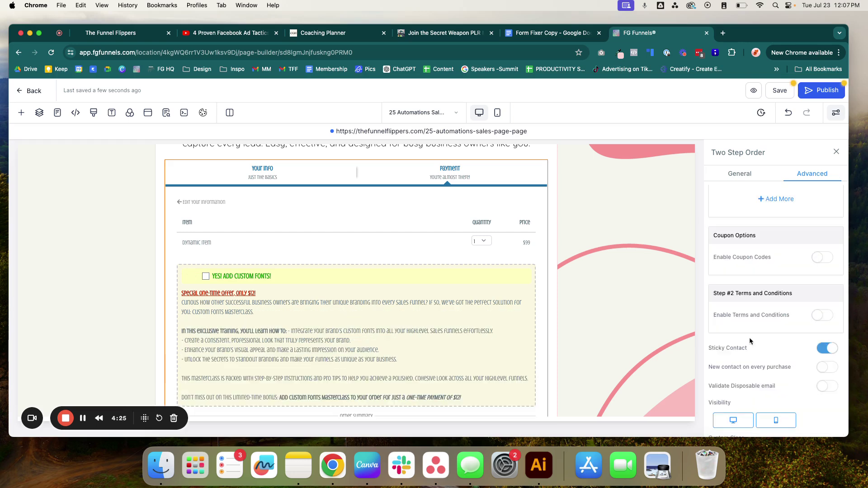
scroll(467, 329, "down", 1)
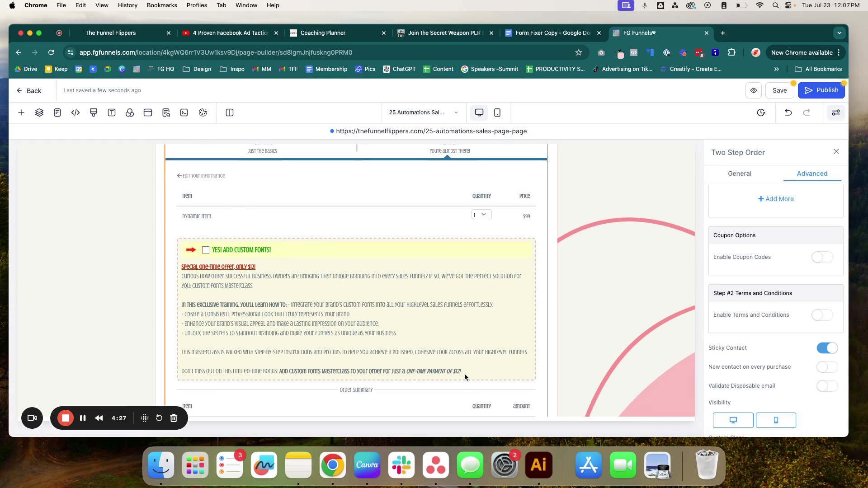
left_click_drag(475, 370, 216, 313)
left_click(183, 277)
scroll(779, 342, "up", 4)
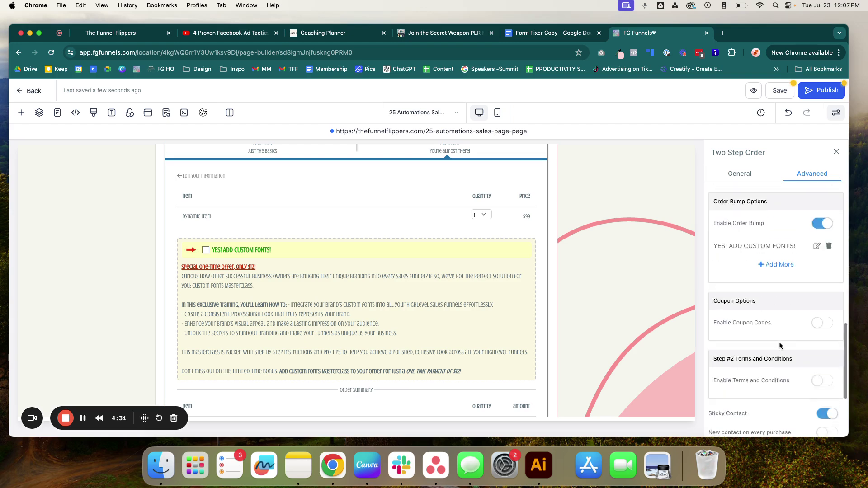
scroll(780, 341, "up", 1)
scroll(780, 341, "up", 3)
scroll(781, 339, "up", 1)
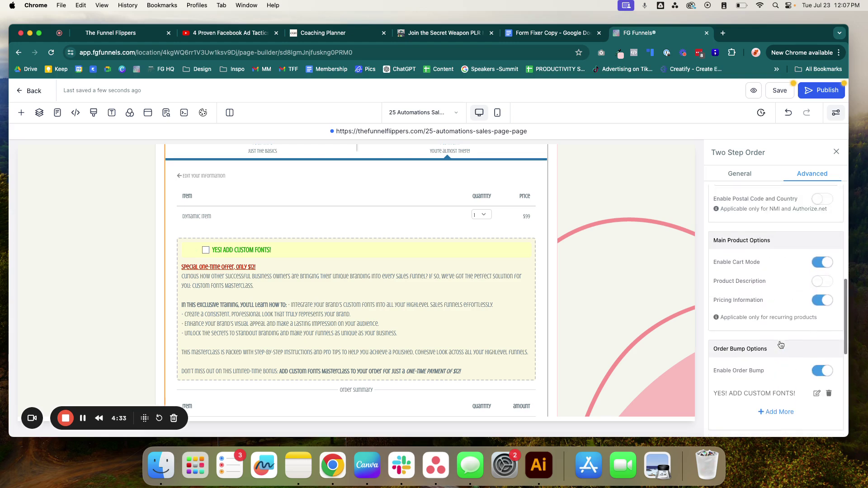
scroll(782, 339, "down", 2)
Reopen the YES! ADD CUSTOM FONTS! order bump and scroll down its settings
left_click(816, 336)
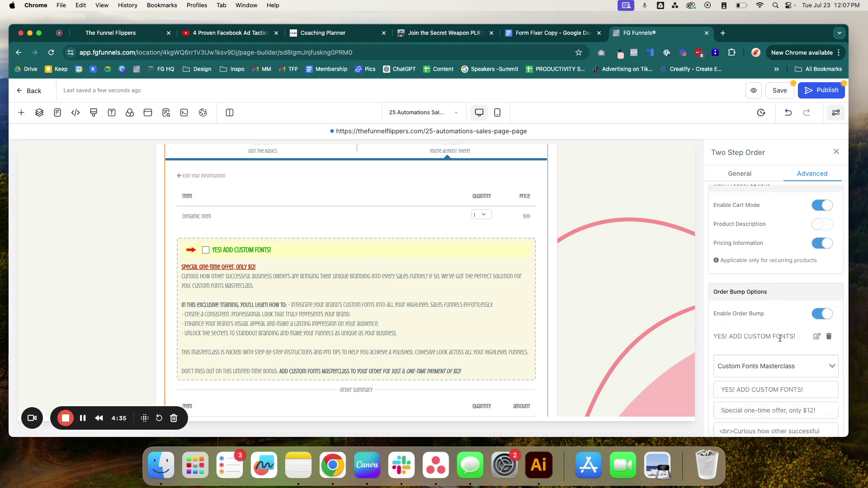
scroll(741, 349, "down", 2)
scroll(739, 350, "down", 1)
scroll(775, 384, "down", 2)
scroll(782, 386, "down", 2)
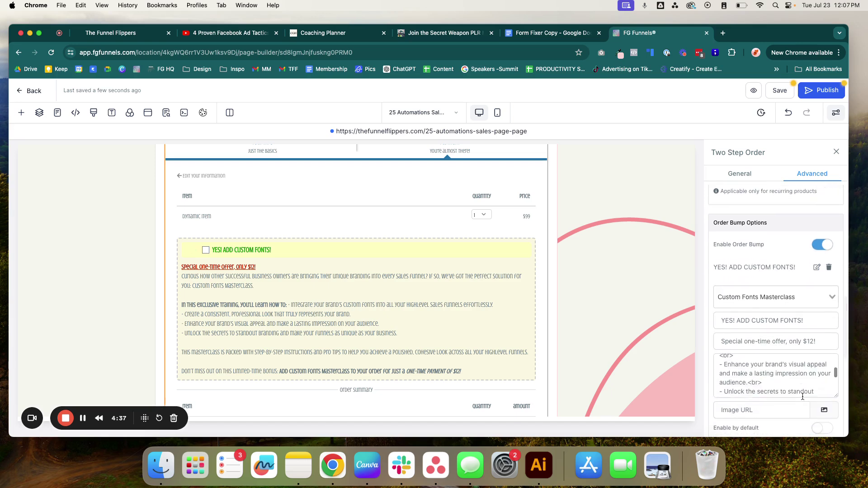
scroll(796, 393, "down", 2)
scroll(789, 409, "down", 4)
scroll(786, 413, "down", 1)
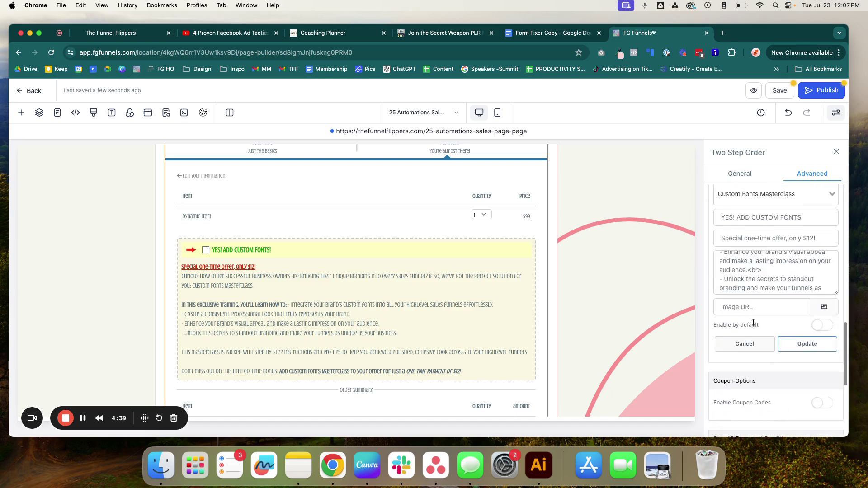
scroll(768, 362, "down", 1)
Choose a Media Storage photo as the order bump image and update the bump
left_click(823, 273)
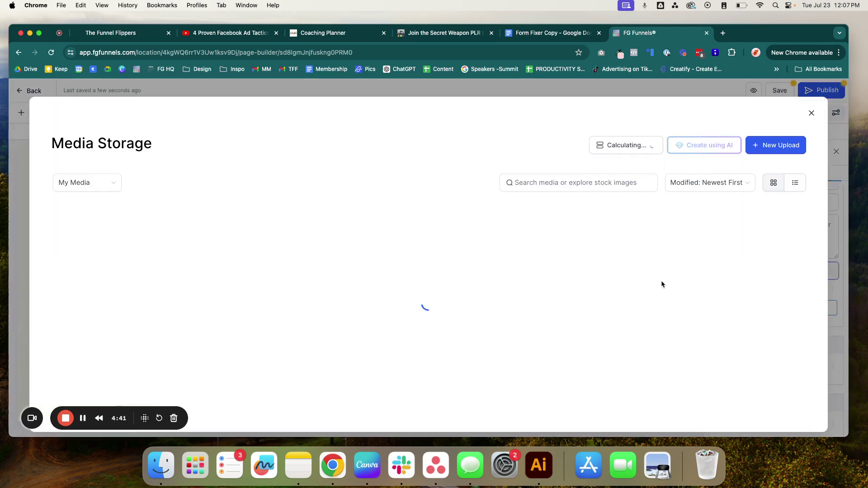
scroll(547, 346, "down", 1)
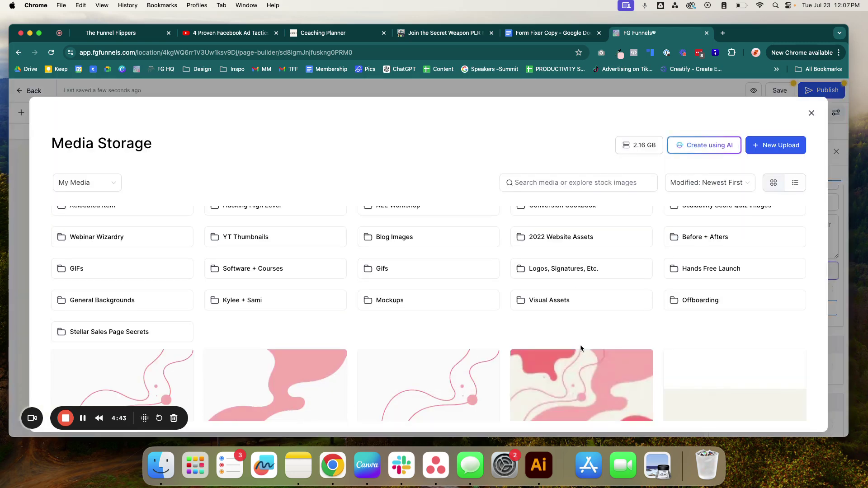
scroll(362, 375, "down", 5)
scroll(362, 381, "down", 2)
scroll(362, 381, "up", 2)
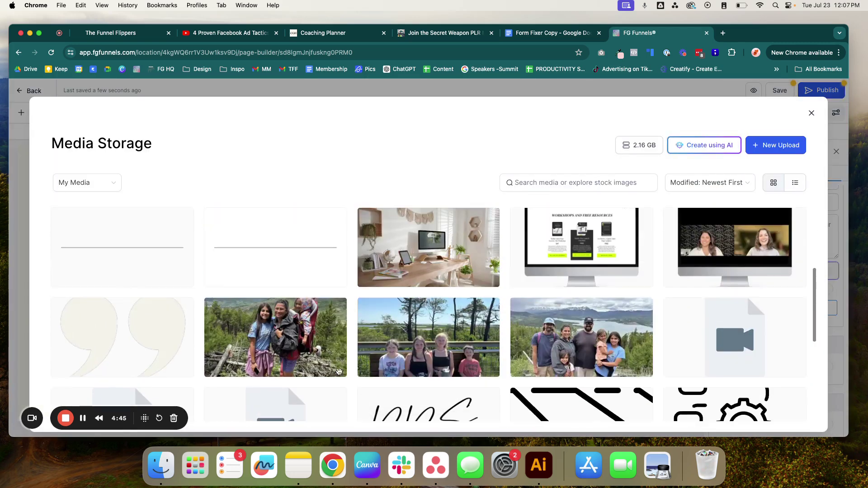
left_click(280, 345)
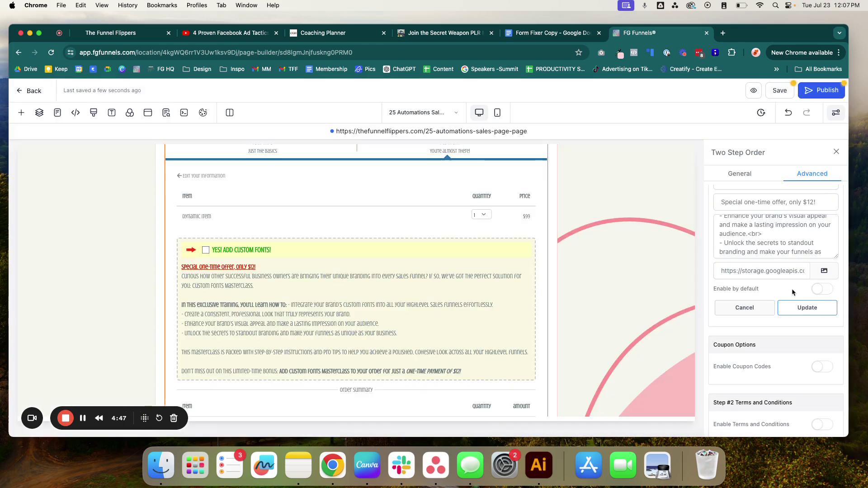
left_click(807, 307)
Reopen the Custom Fonts Masterclass bump and clear its Image URL field
scroll(387, 310, "down", 3)
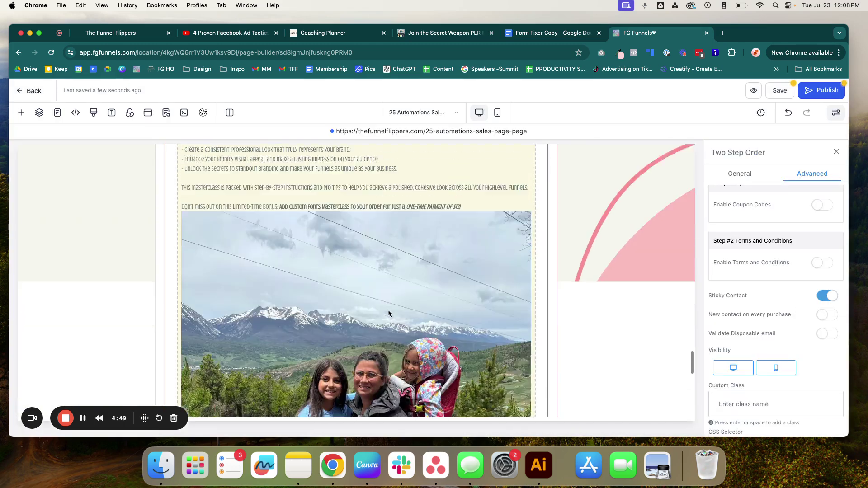
scroll(388, 310, "down", 3)
scroll(388, 310, "down", 2)
scroll(389, 311, "up", 5)
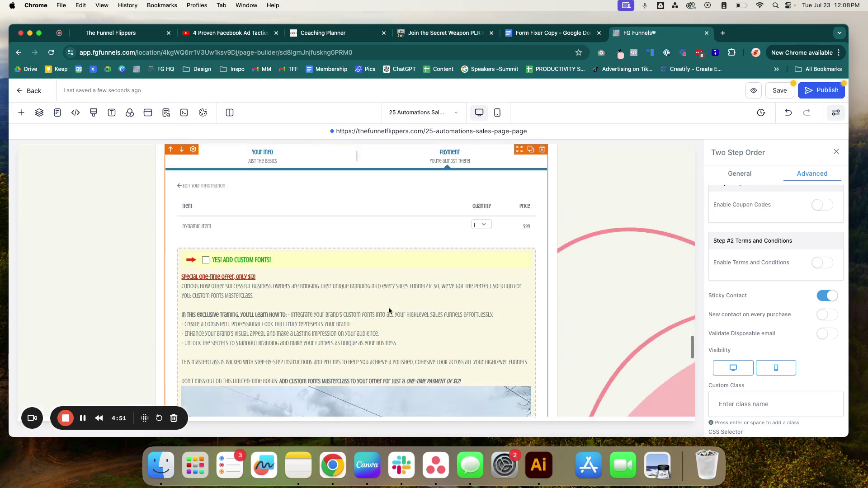
scroll(817, 280, "up", 2)
scroll(815, 280, "up", 1)
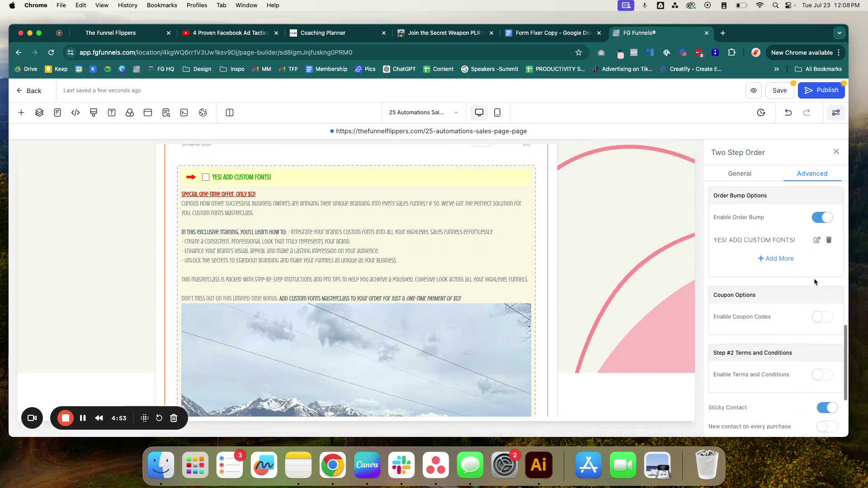
scroll(814, 278, "up", 1)
left_click(816, 259)
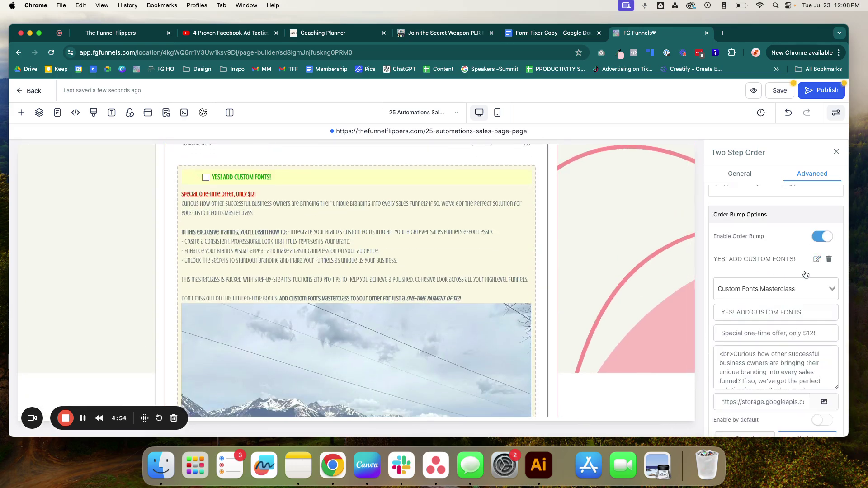
triple_click(754, 401)
key("BackSpace")
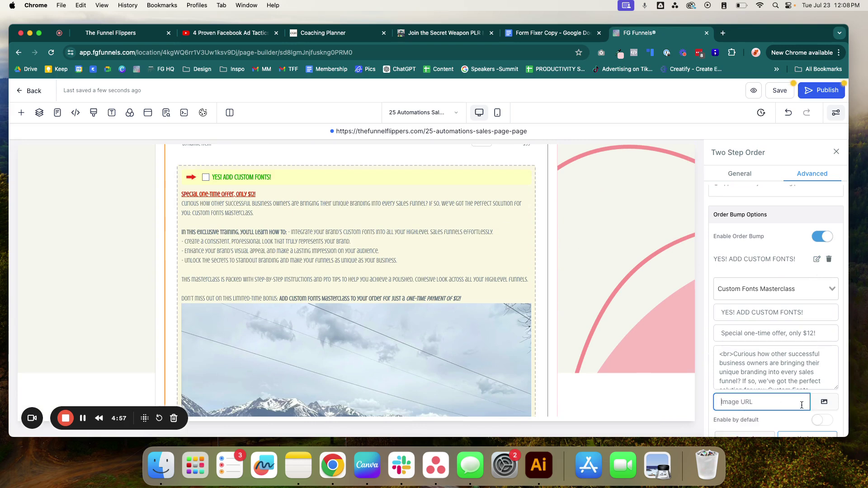
scroll(801, 405, "down", 1)
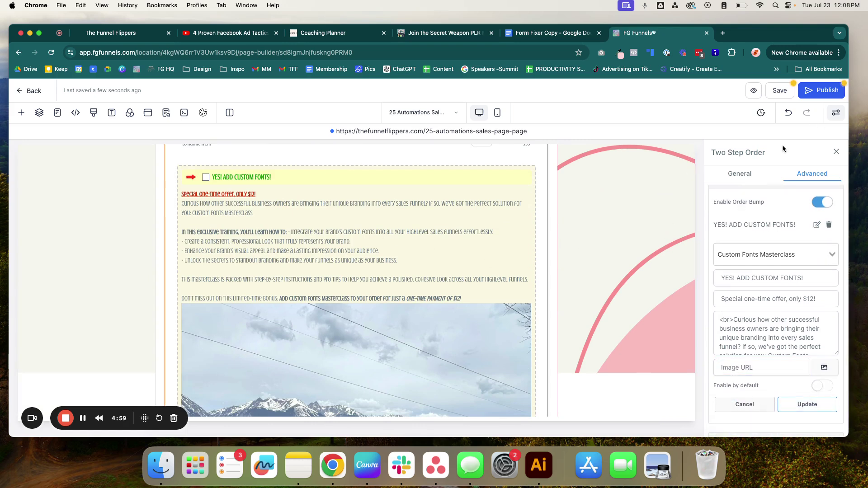